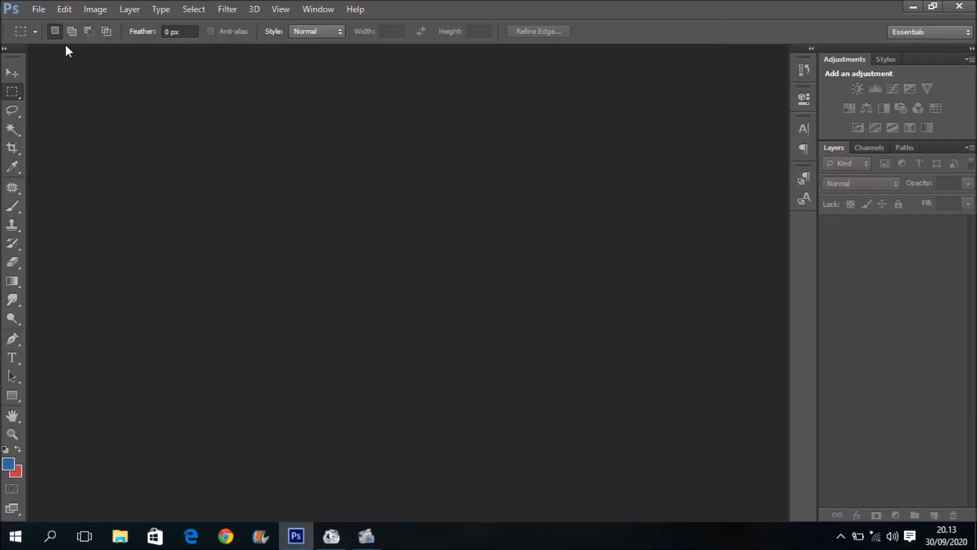
# Open the portrait photo named edit from the Desktop
pyautogui.click(42, 11)
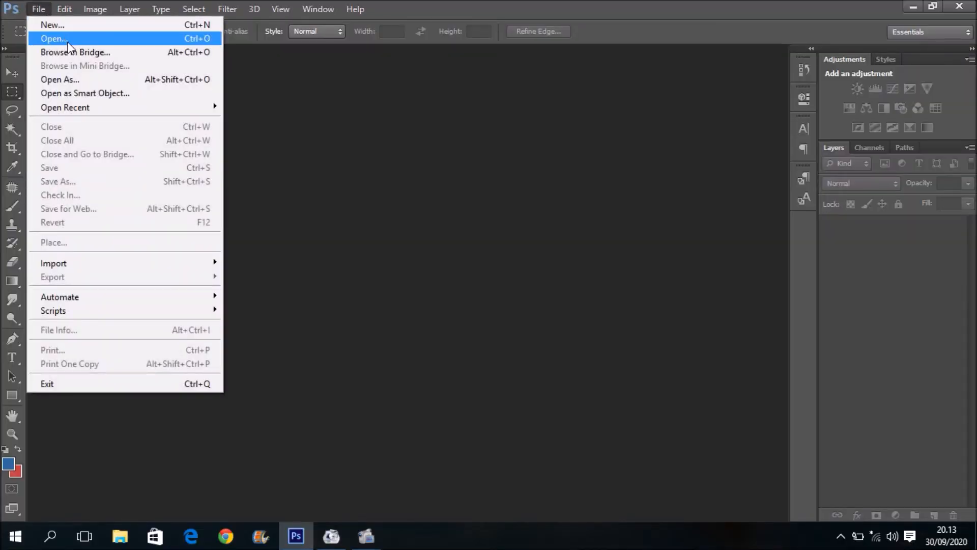
pyautogui.click(68, 41)
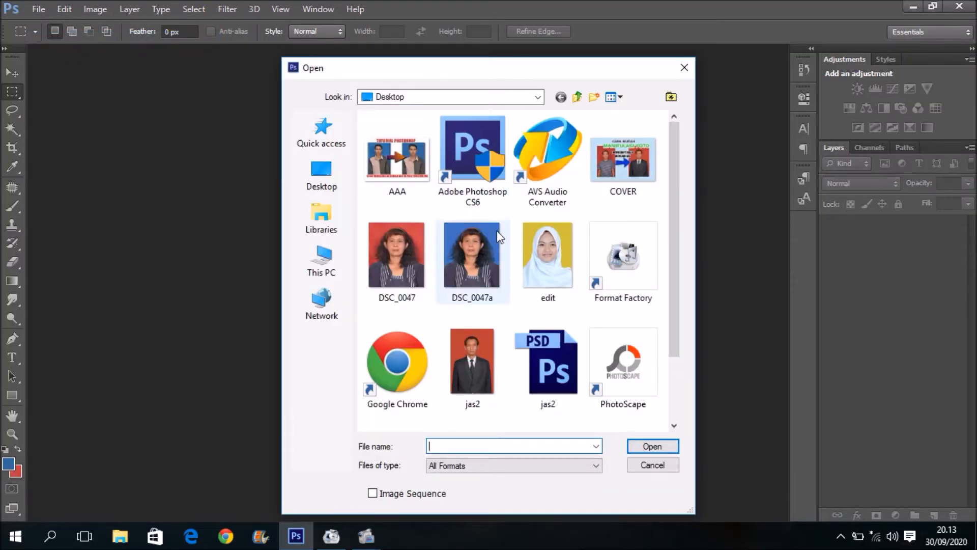
pyautogui.click(552, 274)
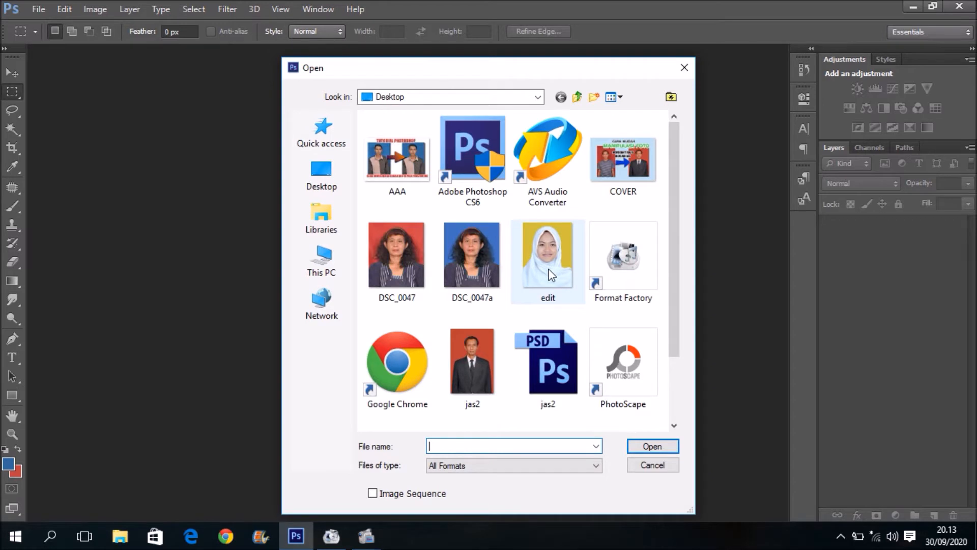
pyautogui.click(672, 450)
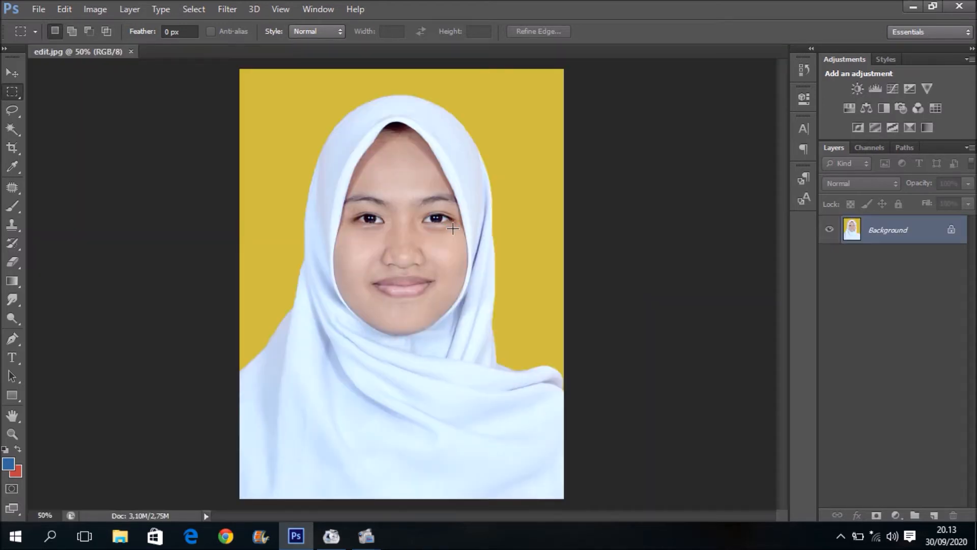
# Choose the Brush tool and set it to 30% opacity and 30% flow for retouching the face
pyautogui.hotkey('ctrl', '+')
pyautogui.hotkey('ctrl', '+')
pyautogui.hotkey('ctrl', '+')
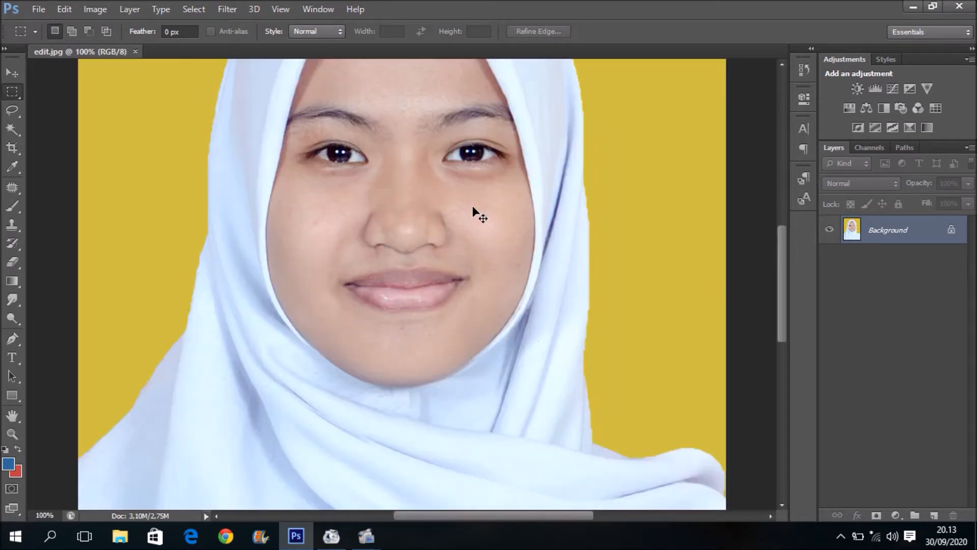
pyautogui.scroll(2, 518, 276)
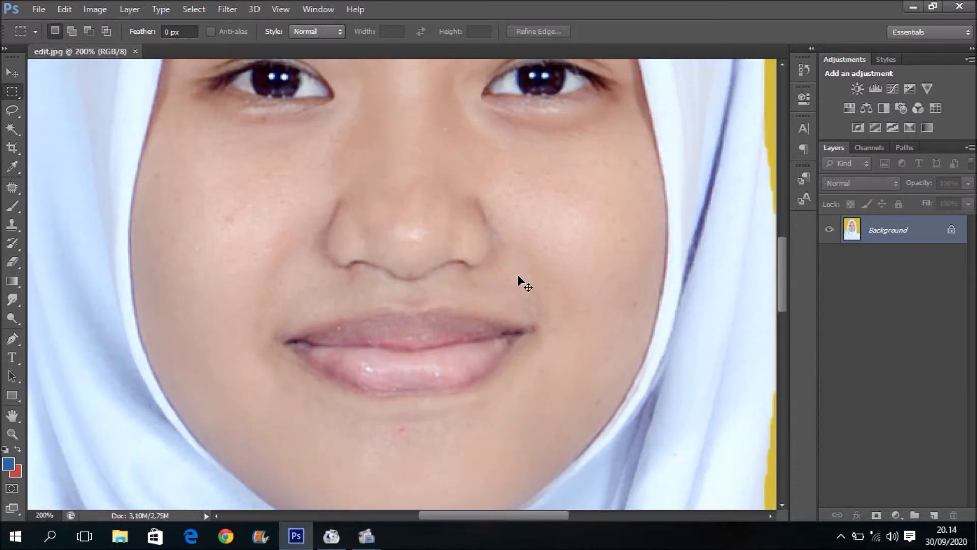
pyautogui.moveTo(535, 214); pyautogui.dragTo(548, 304)
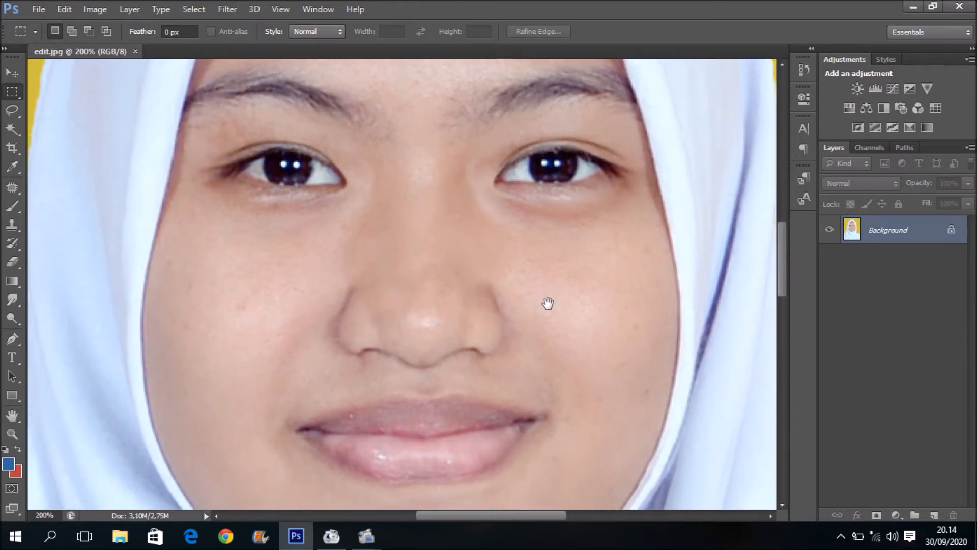
pyautogui.click(16, 206)
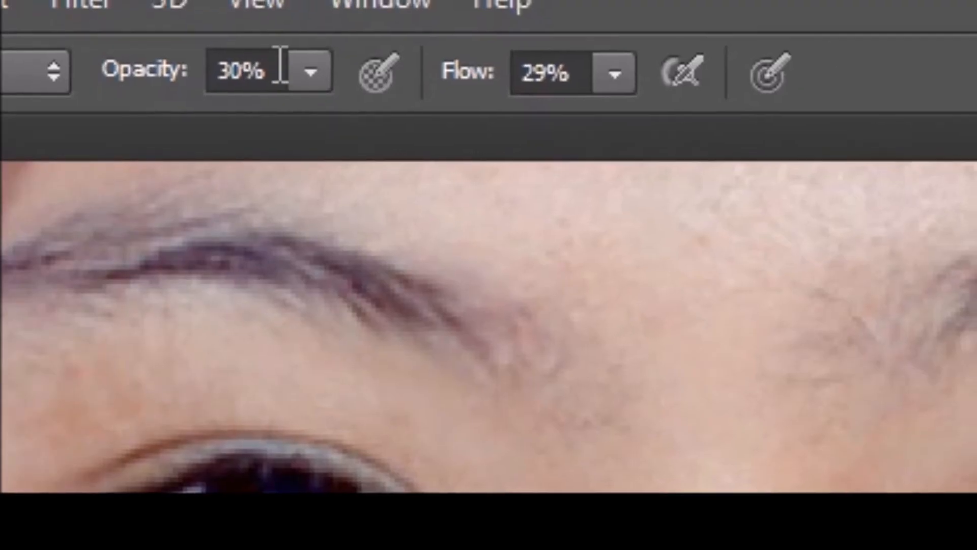
pyautogui.click(307, 78)
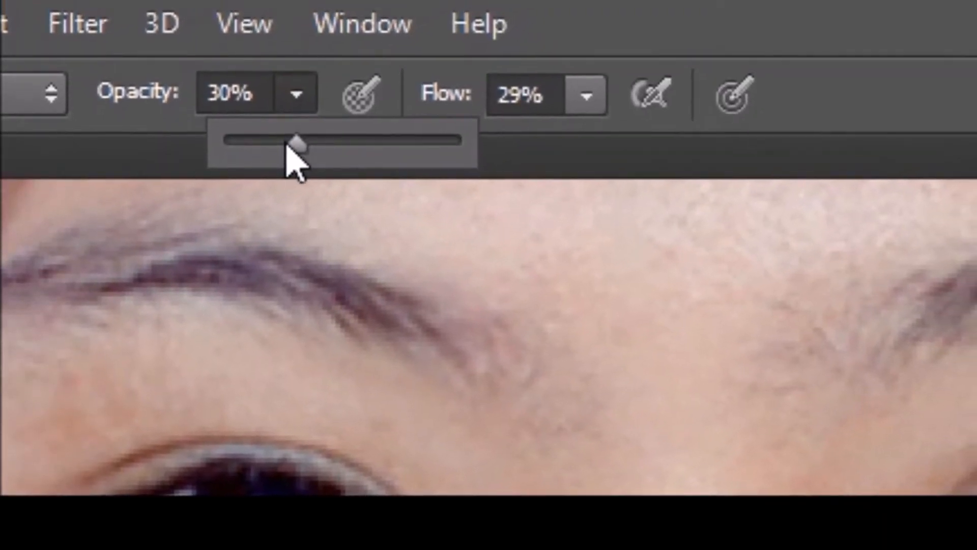
pyautogui.click(579, 100)
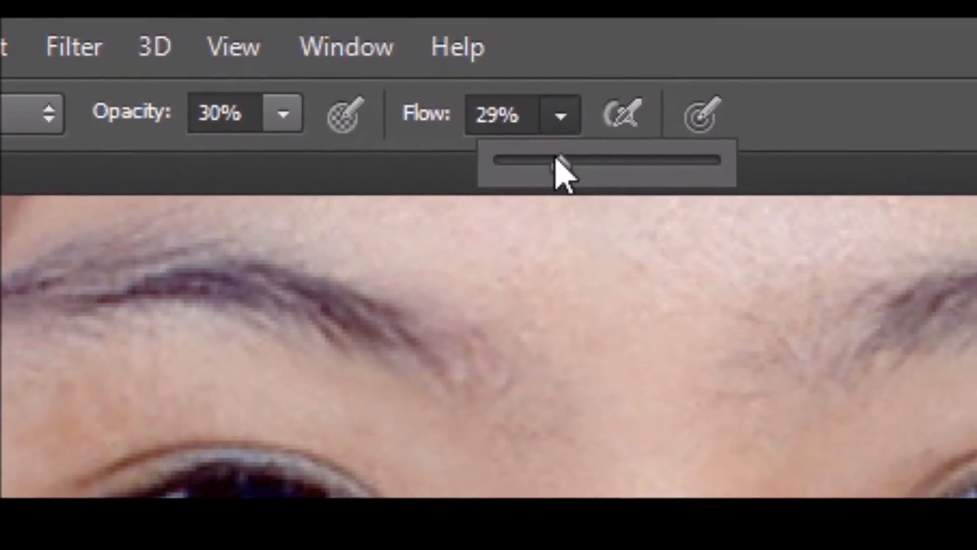
pyautogui.moveTo(555, 169); pyautogui.dragTo(534, 188)
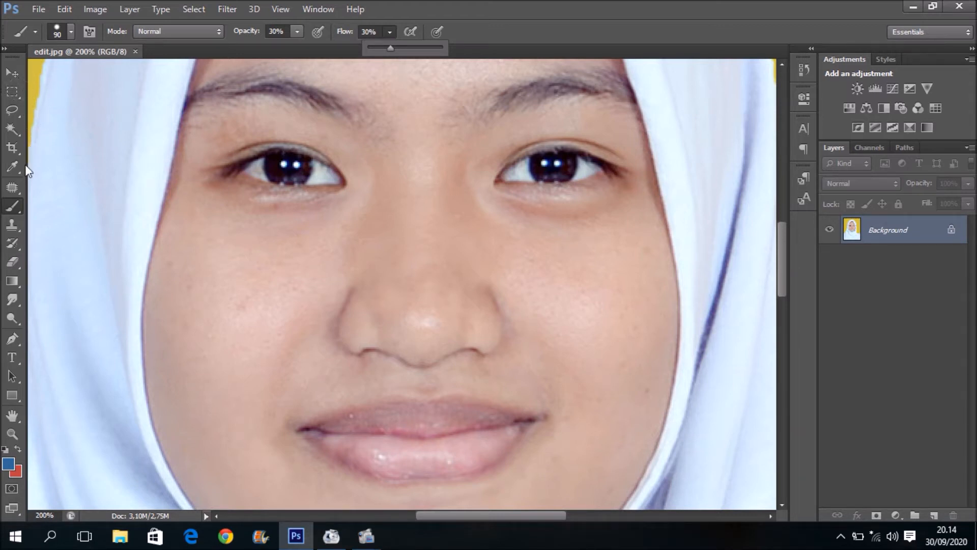
# Sample a light skin tone from the cheek as the foreground colour and return to the Brush tool
pyautogui.click(12, 167)
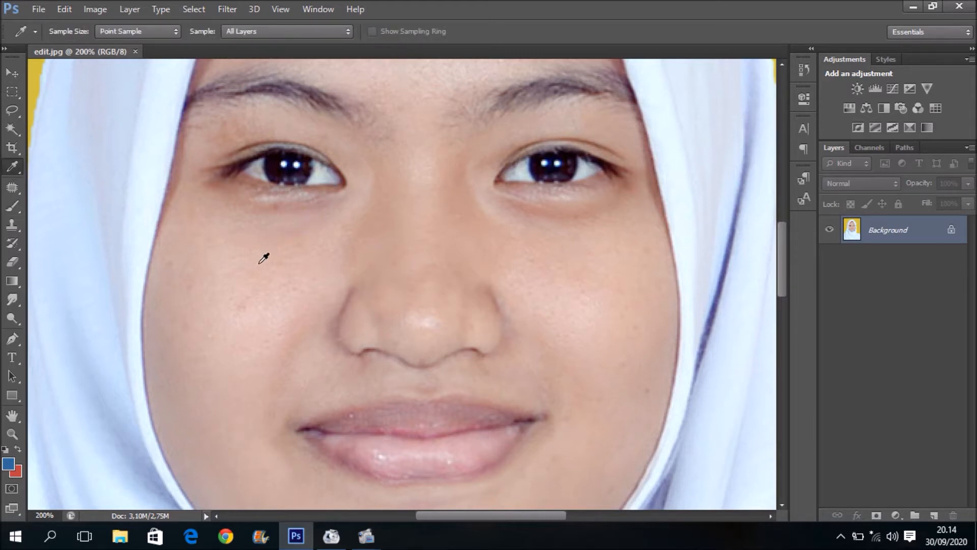
pyautogui.click(257, 307)
pyautogui.click(13, 206)
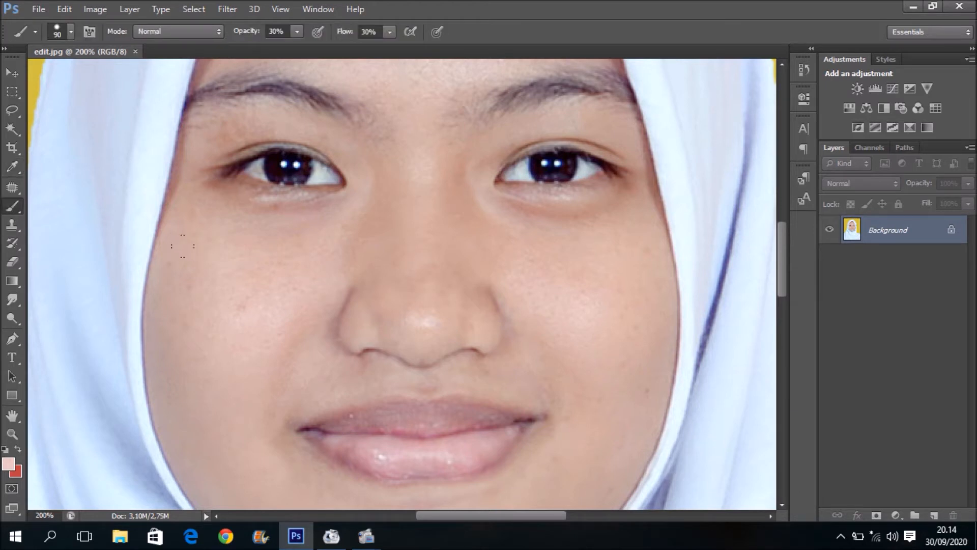
# Make the brush soft with 1% hardness and a size of 53 px
pyautogui.rightClick(236, 301)
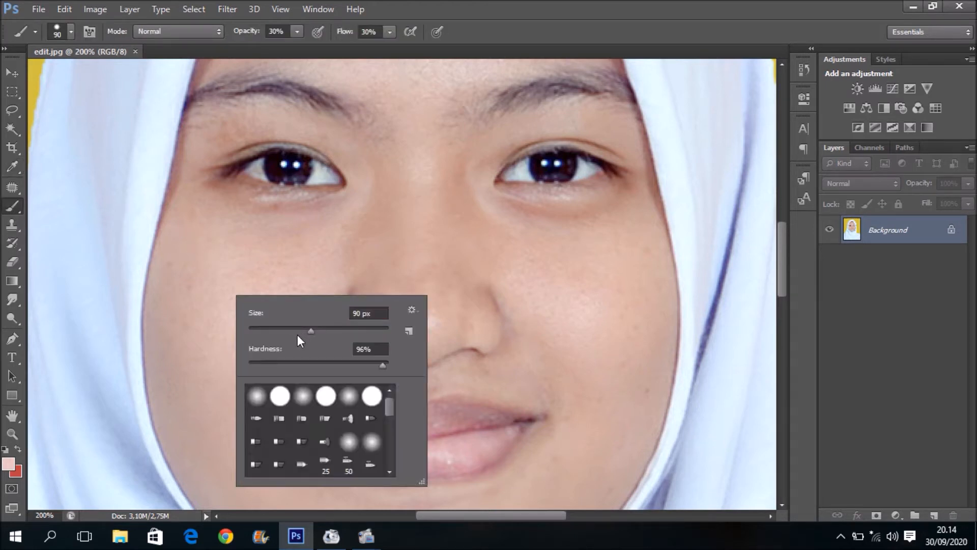
pyautogui.click(250, 364)
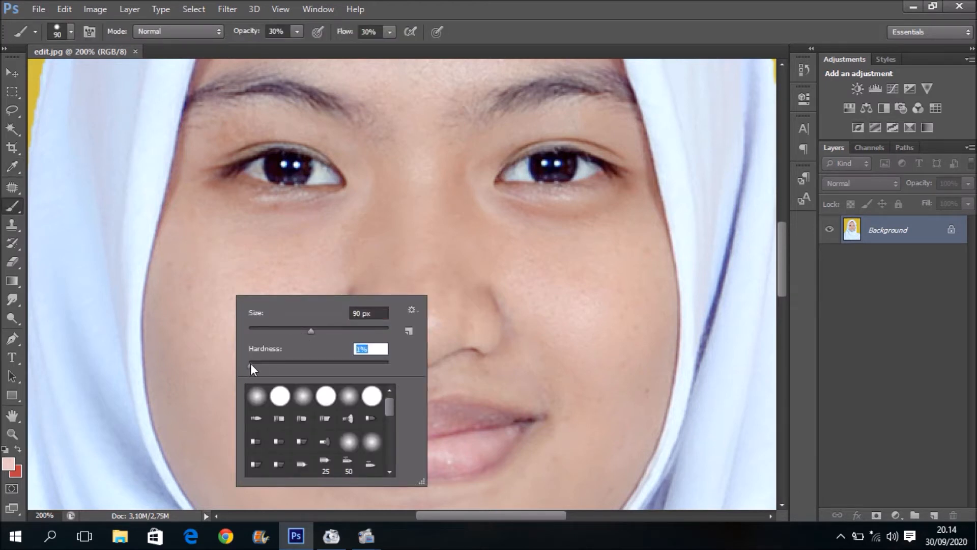
pyautogui.click(301, 330)
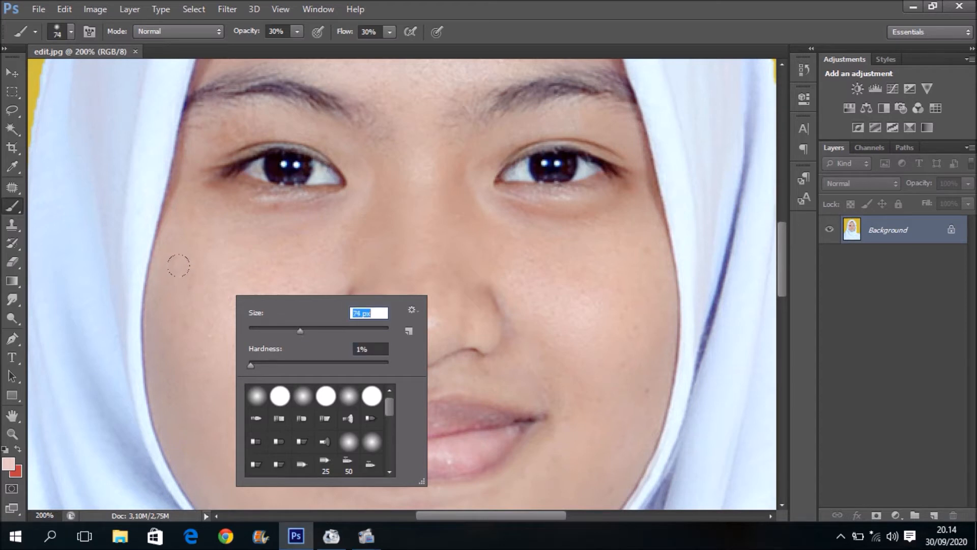
pyautogui.click(187, 297)
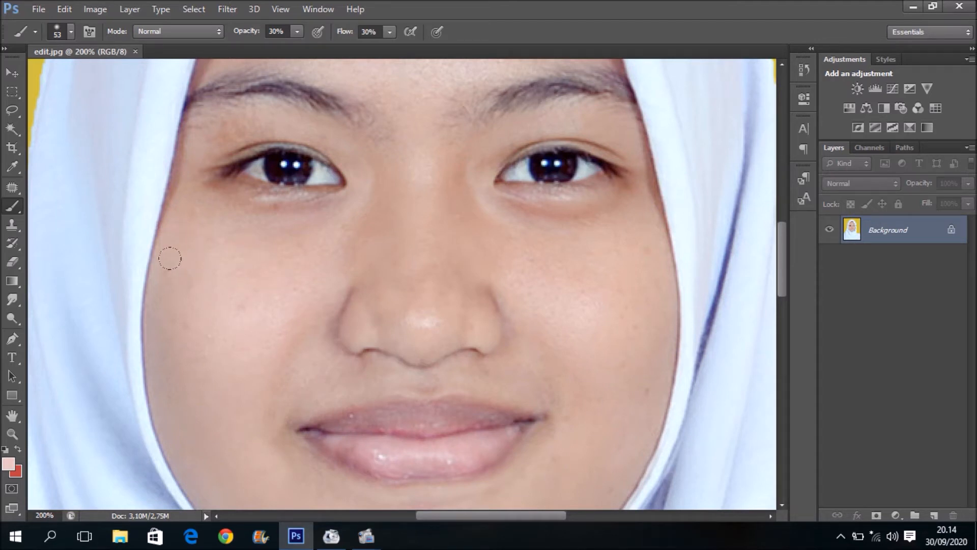
# Paint the sampled skin tone over both upper cheeks and beside the nose to smooth the skin
pyautogui.moveTo(271, 270); pyautogui.dragTo(285, 282)
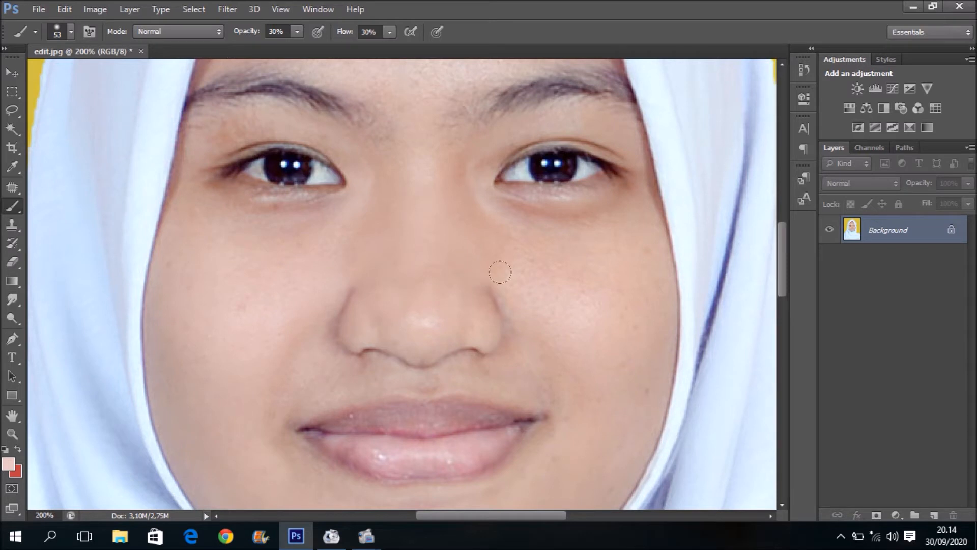
pyautogui.moveTo(526, 288); pyautogui.dragTo(471, 259)
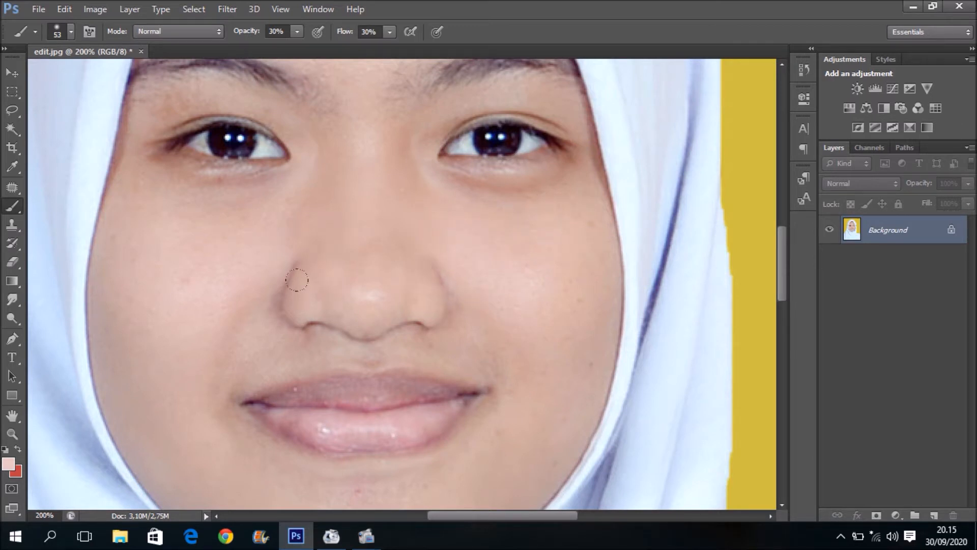
# Reduce the brush size to 26 px and paint over the dark skin beneath both eyes
pyautogui.scroll(3, 309, 304)
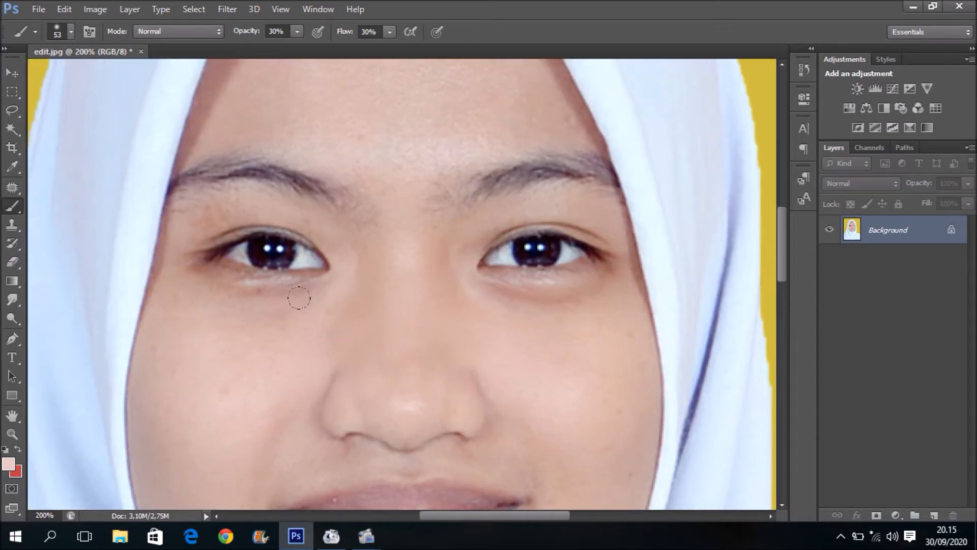
pyautogui.rightClick(323, 320)
pyautogui.moveTo(363, 356); pyautogui.dragTo(356, 351)
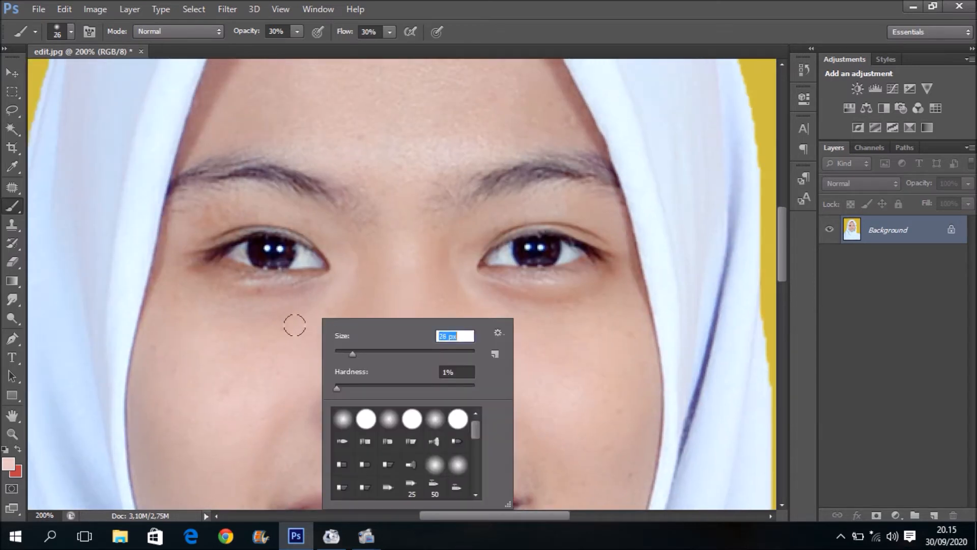
pyautogui.click(289, 297)
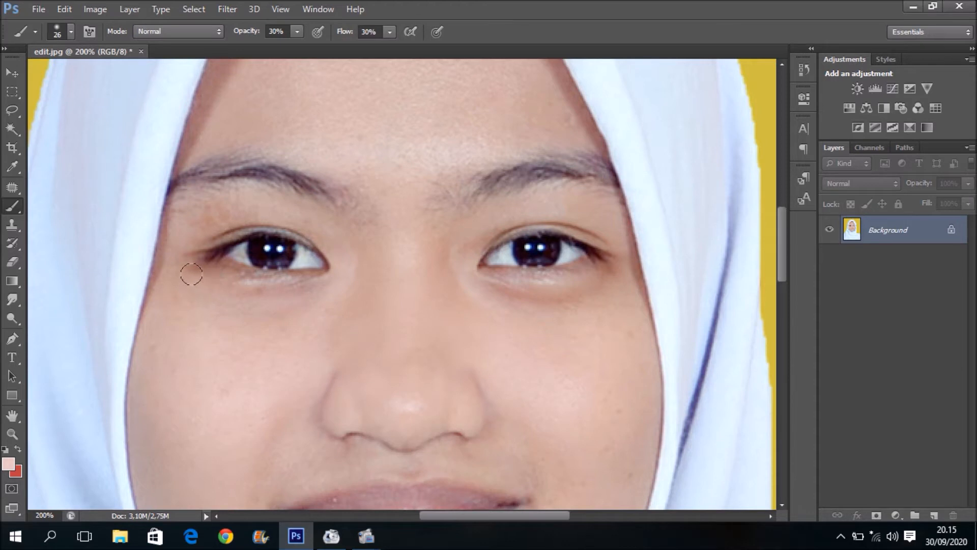
pyautogui.moveTo(197, 277); pyautogui.dragTo(307, 286)
pyautogui.moveTo(199, 278)
pyautogui.mouseDown()
pyautogui.moveTo(193, 249)
pyautogui.moveTo(203, 273)
pyautogui.mouseUp()
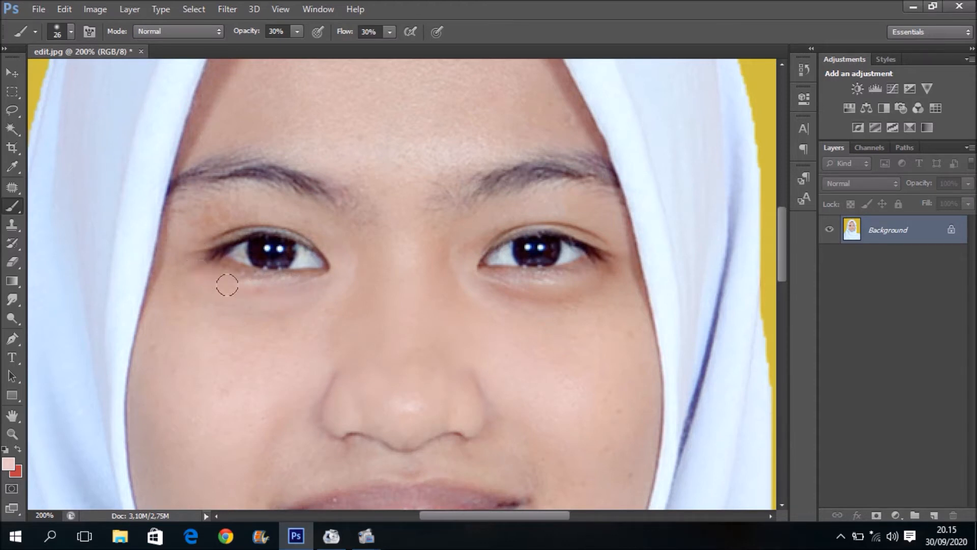
pyautogui.moveTo(470, 293)
pyautogui.mouseDown()
pyautogui.moveTo(484, 284)
pyautogui.moveTo(541, 293)
pyautogui.moveTo(602, 261)
pyautogui.moveTo(576, 289)
pyautogui.moveTo(476, 282)
pyautogui.moveTo(511, 299)
pyautogui.mouseUp()
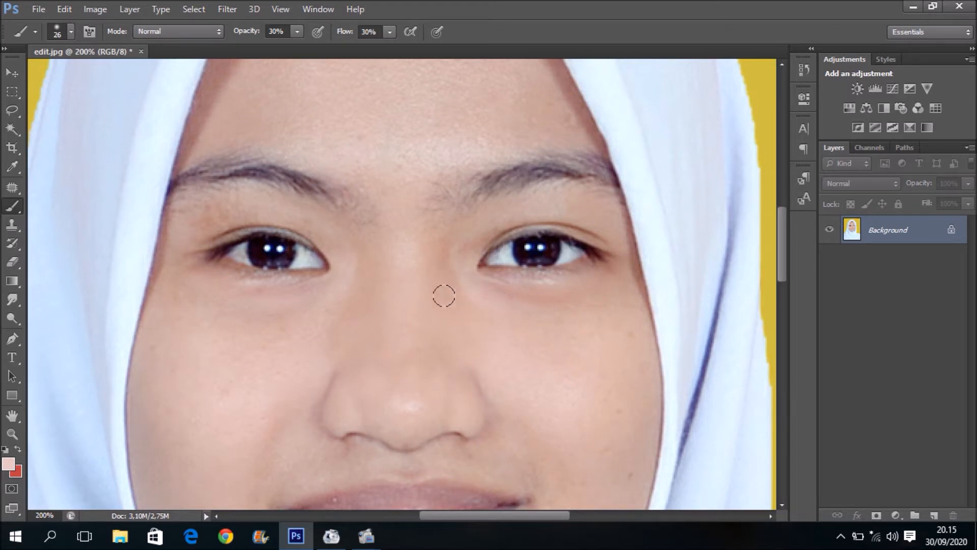
# Enlarge the brush to 50 px and smooth the cheek on the left side of the photo
pyautogui.scroll(-4, 416, 316)
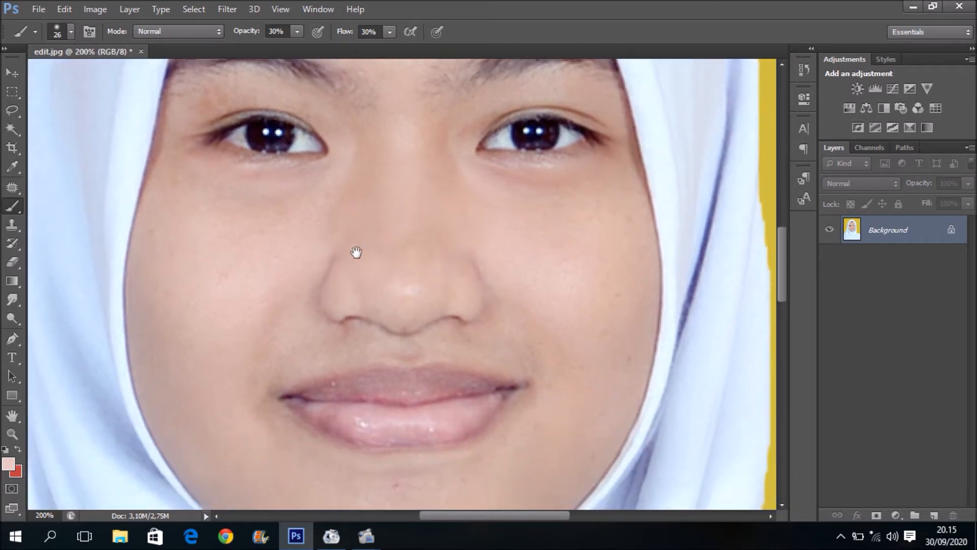
pyautogui.rightClick(236, 307)
pyautogui.click(325, 344)
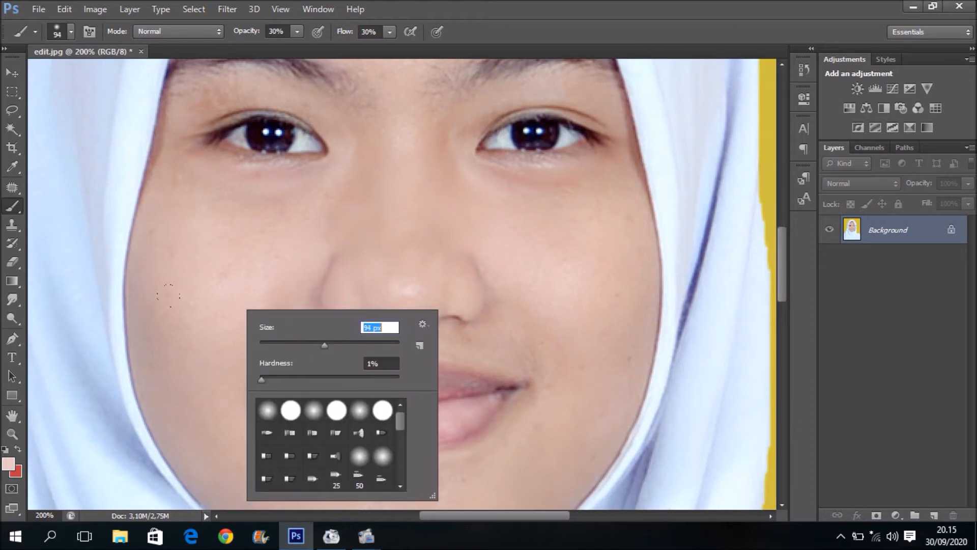
pyautogui.click(166, 279)
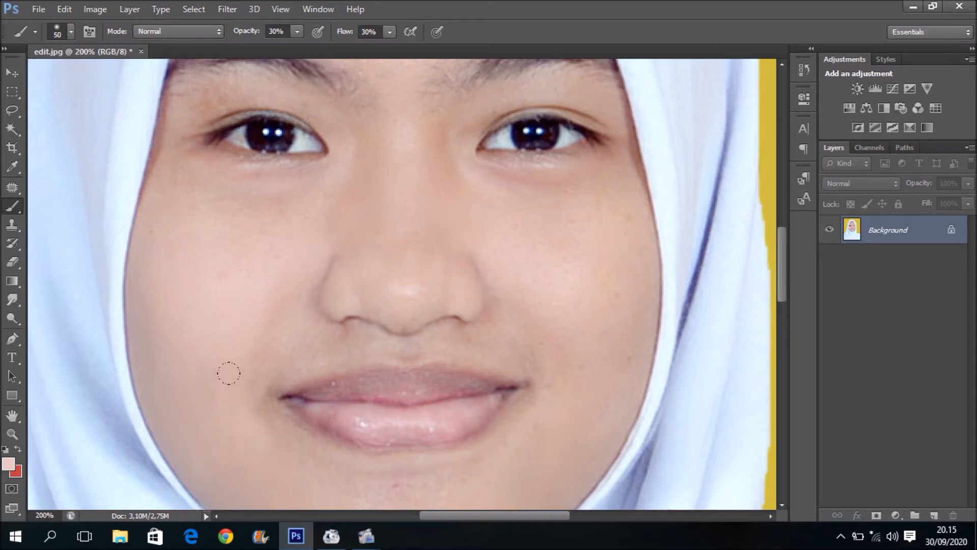
# Smooth the chin and the cheek on the right side of the photo, reducing the brush to 40 px
pyautogui.scroll(-4, 233, 352)
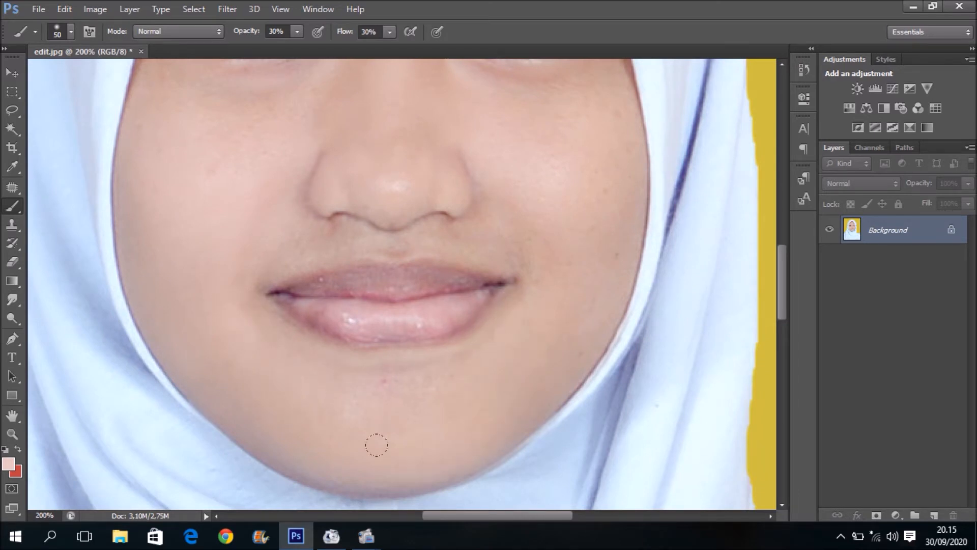
pyautogui.moveTo(352, 395); pyautogui.dragTo(299, 447)
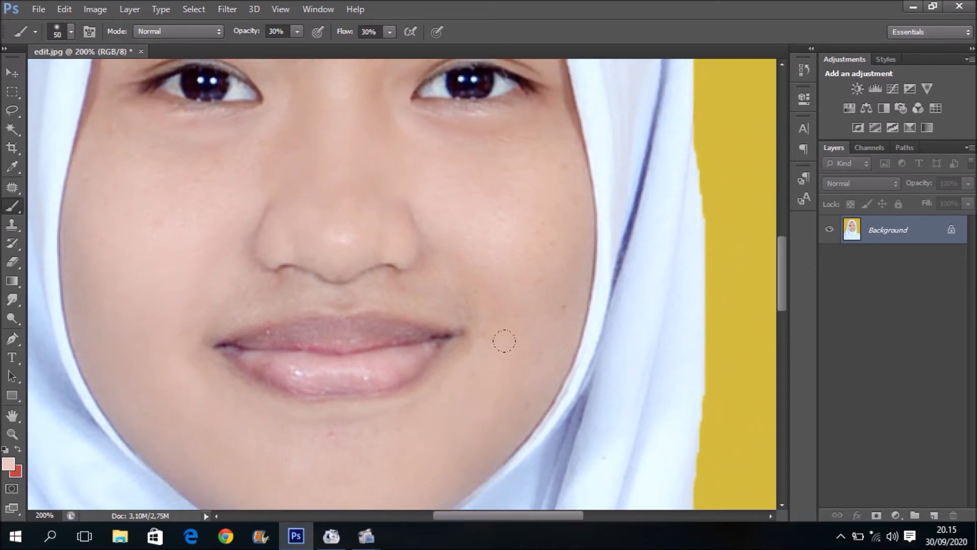
pyautogui.scroll(2, 436, 454)
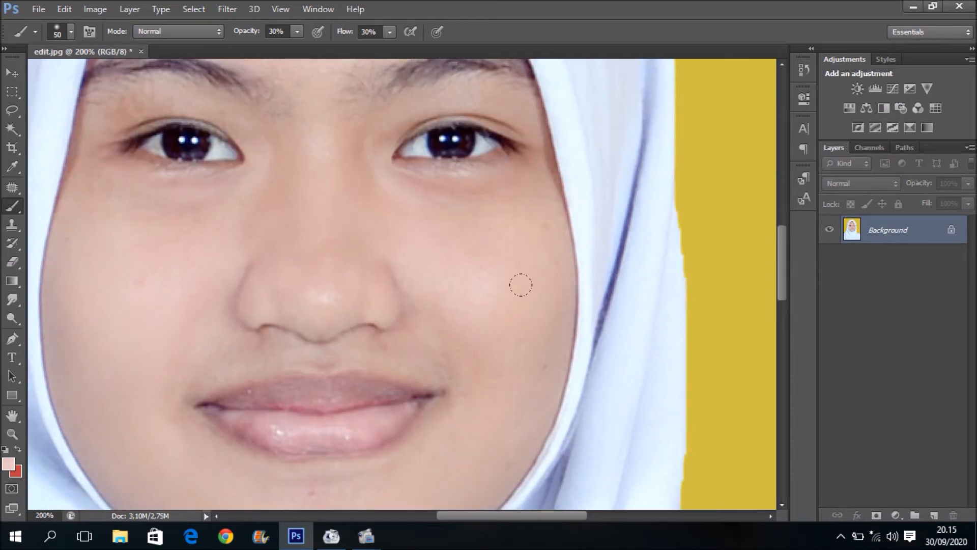
pyautogui.scroll(2, 493, 405)
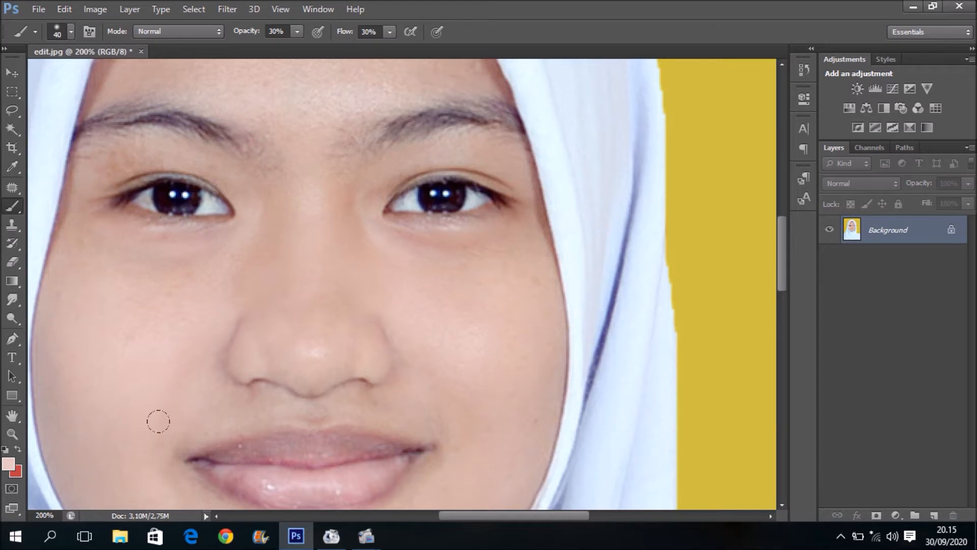
pyautogui.press('[')
# Smooth the nose and the forehead with the sampled skin tone, enlarging the brush to 60 px
pyautogui.moveTo(362, 275); pyautogui.dragTo(364, 367)
pyautogui.scroll(2, 346, 262)
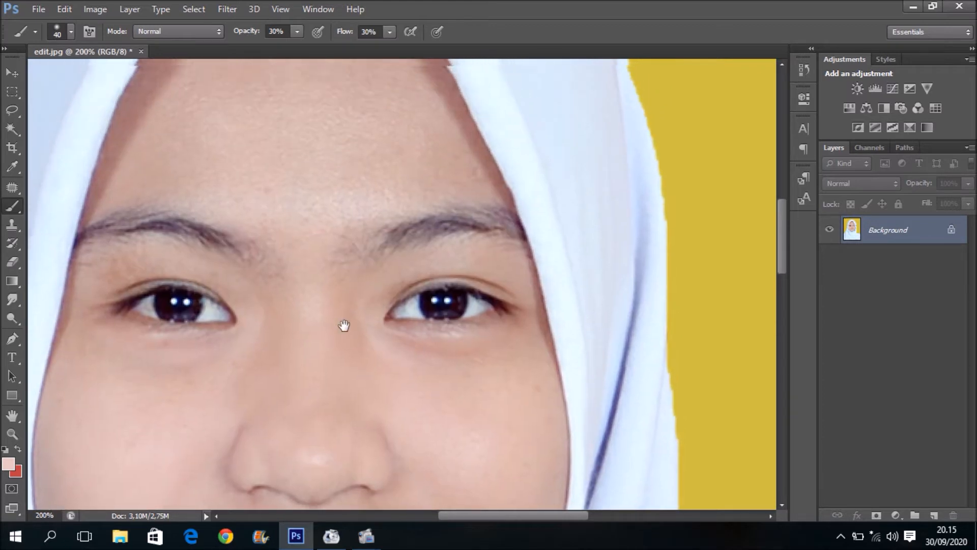
pyautogui.press(']')
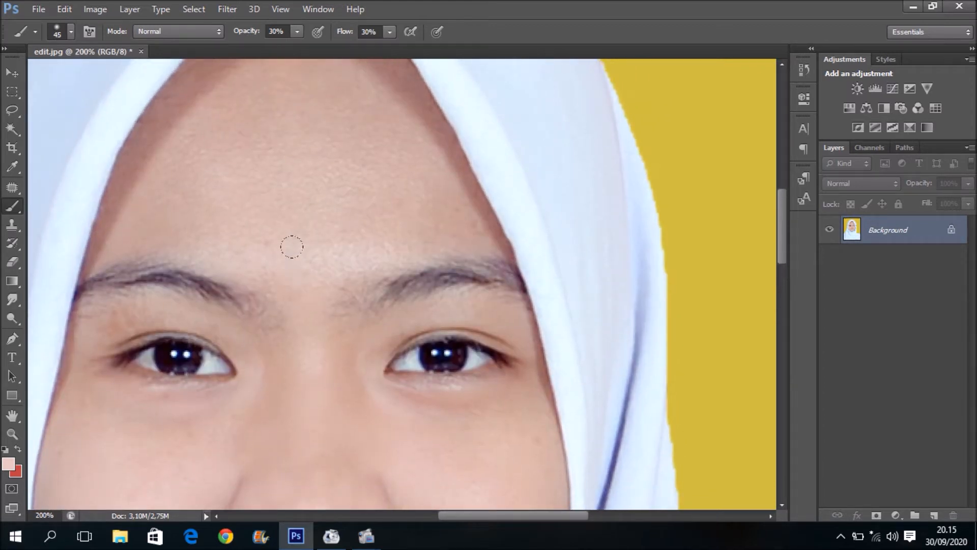
pyautogui.scroll(2, 369, 205)
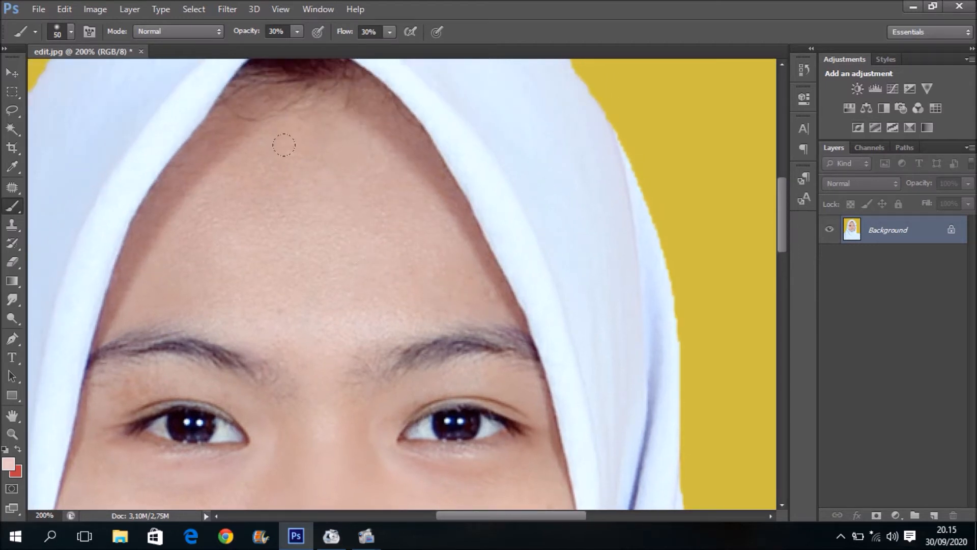
pyautogui.press(']')
pyautogui.moveTo(158, 220); pyautogui.dragTo(195, 157)
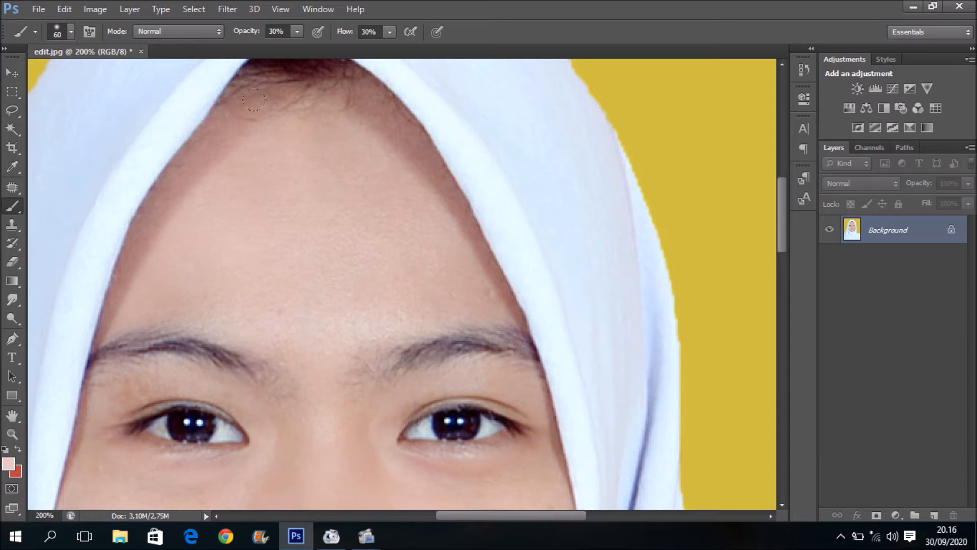
pyautogui.moveTo(338, 101); pyautogui.dragTo(391, 160)
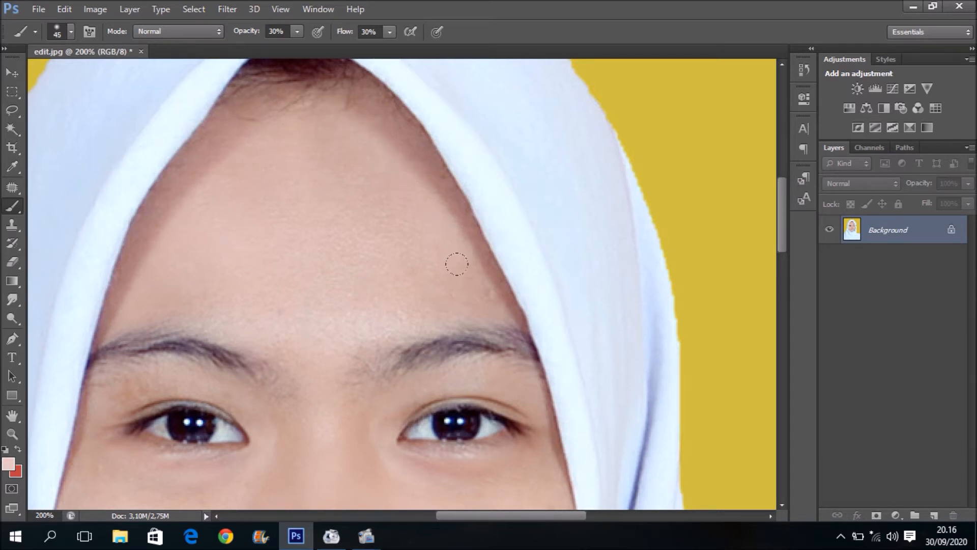
# Reduce the brush size to 30 px and smooth the edges of the forehead above the eyebrows
pyautogui.press('[')
pyautogui.press('[')
pyautogui.press('[')
pyautogui.press('[')
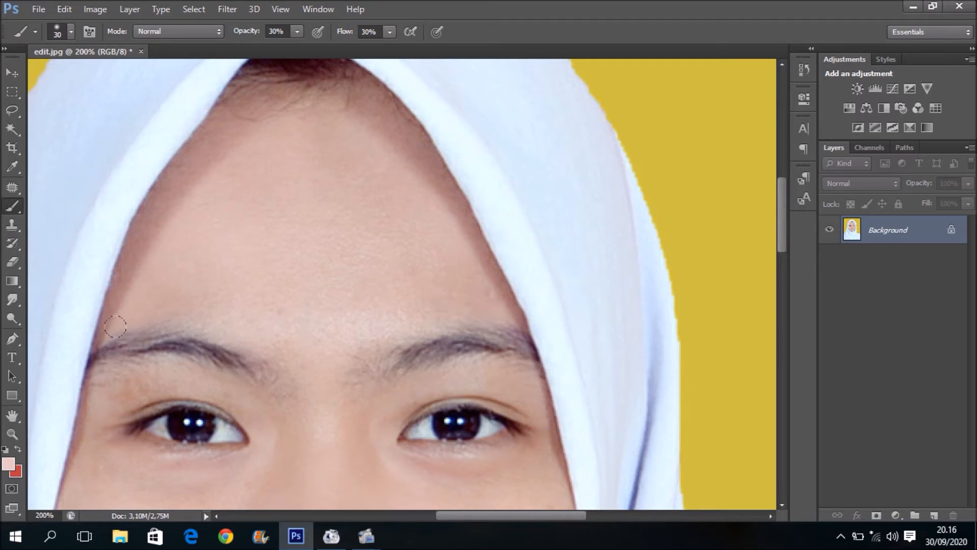
# Reduce the brush size to 20 px and smooth the skin between the eyebrow and eye on the left side of the photo
pyautogui.press('[')
pyautogui.press('[')
pyautogui.press('[')
pyautogui.press('[')
pyautogui.press(']')
pyautogui.press(']')
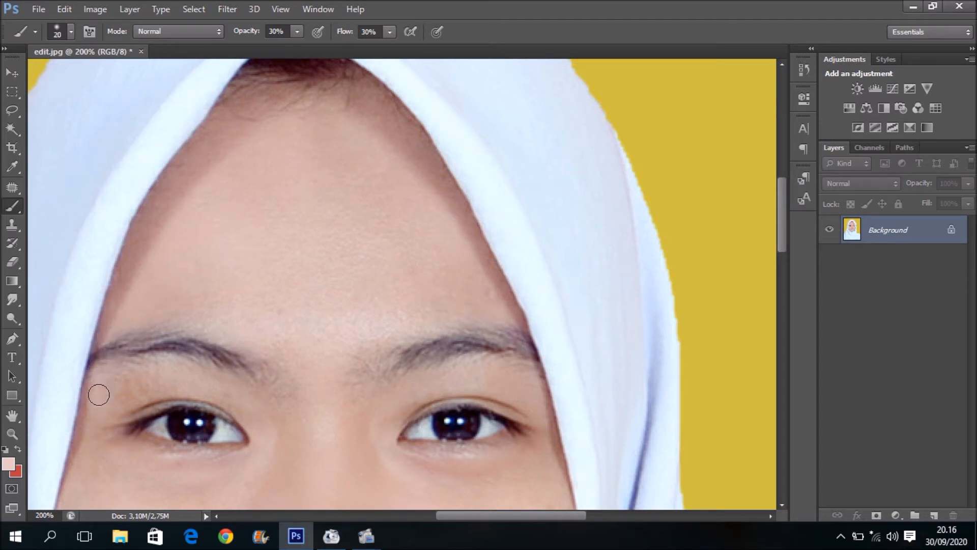
# Enlarge the brush to 45 px and review the skin smoothing over the whole face
pyautogui.moveTo(480, 401); pyautogui.dragTo(434, 325)
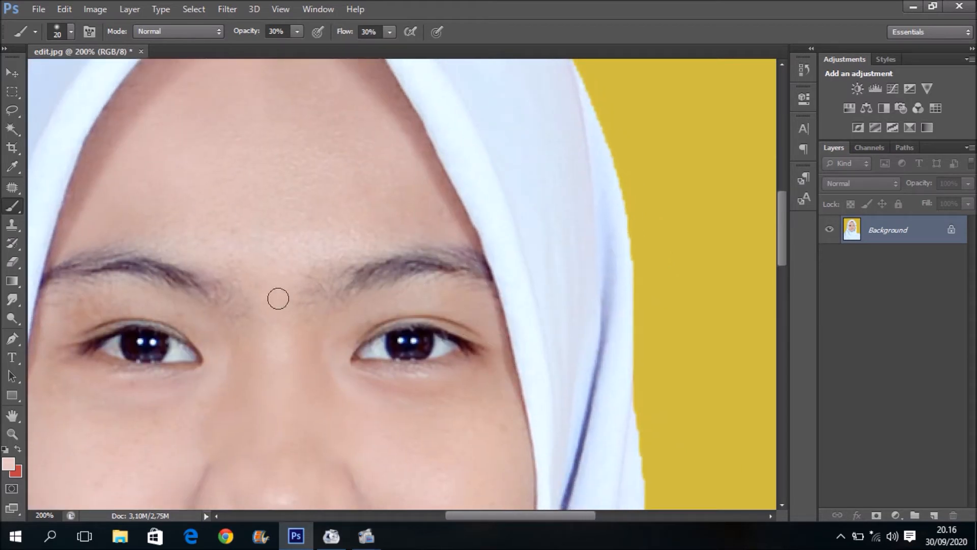
pyautogui.press(']')
pyautogui.press(']')
pyautogui.press(']')
pyautogui.press(']')
pyautogui.press(']')
pyautogui.hotkey('ctrl', '-')
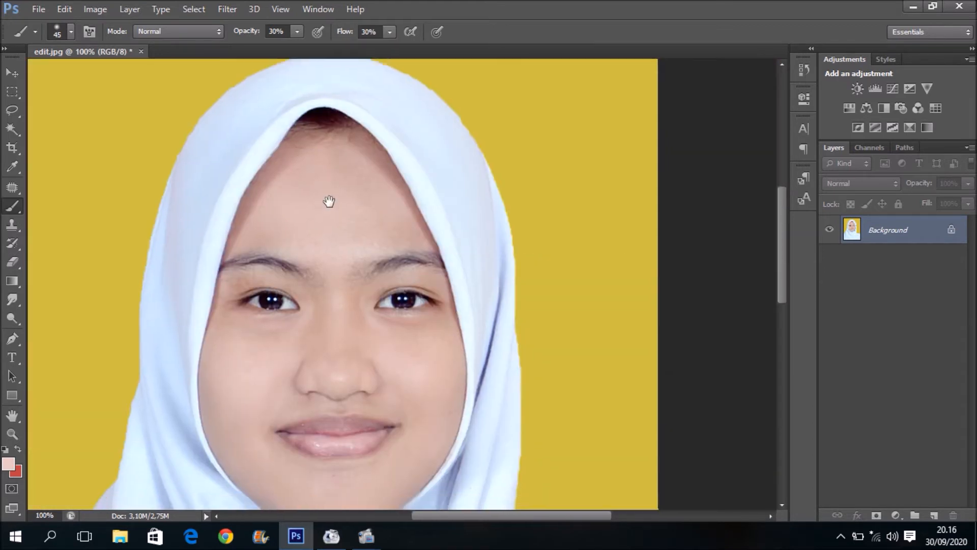
pyautogui.moveTo(322, 179); pyautogui.dragTo(322, 173)
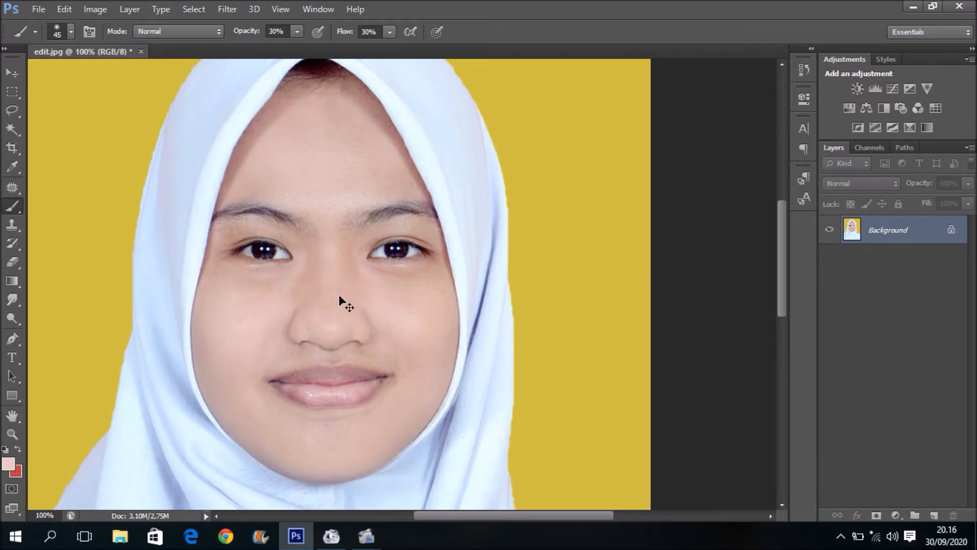
# Select the upper and lower lips with the Quick Selection tool, using a 15 px brush
pyautogui.hotkey('ctrl', '+')
pyautogui.moveTo(270, 342)
pyautogui.mouseDown()
pyautogui.moveTo(381, 234)
pyautogui.moveTo(397, 281)
pyautogui.mouseUp()
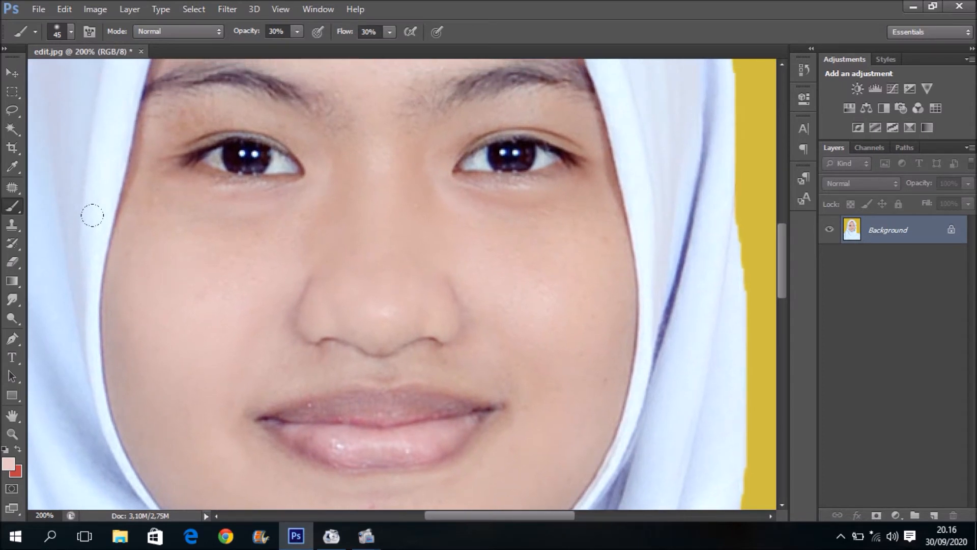
pyautogui.click(16, 135)
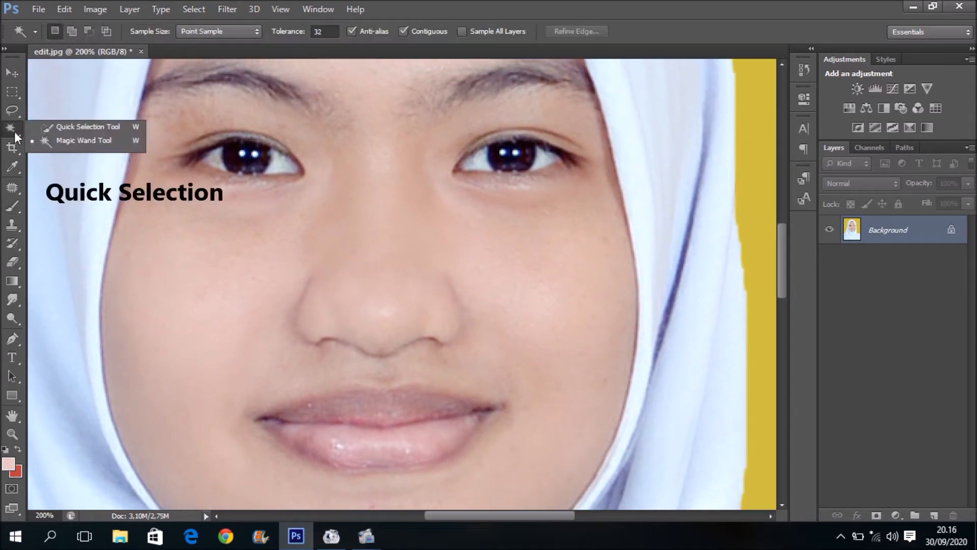
pyautogui.click(87, 127)
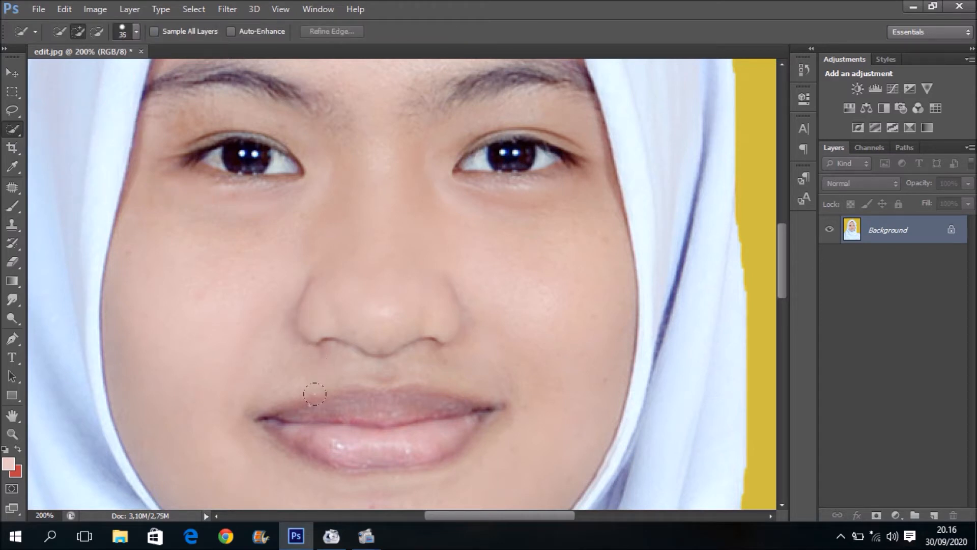
pyautogui.press('[')
pyautogui.press('[')
pyautogui.moveTo(340, 416)
pyautogui.mouseDown()
pyautogui.moveTo(333, 378)
pyautogui.moveTo(308, 376)
pyautogui.moveTo(404, 385)
pyautogui.mouseUp()
pyautogui.moveTo(457, 387)
pyautogui.mouseDown()
pyautogui.moveTo(400, 404)
pyautogui.moveTo(283, 394)
pyautogui.moveTo(319, 420)
pyautogui.moveTo(451, 422)
pyautogui.mouseUp()
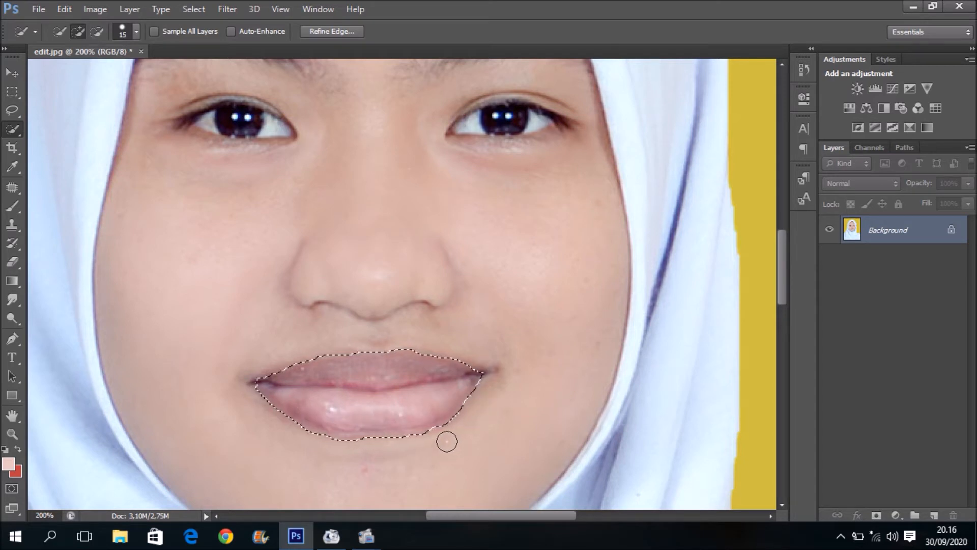
# Subtract the excess skin along the lower lip's edge from the lip selection
pyautogui.press('alt')
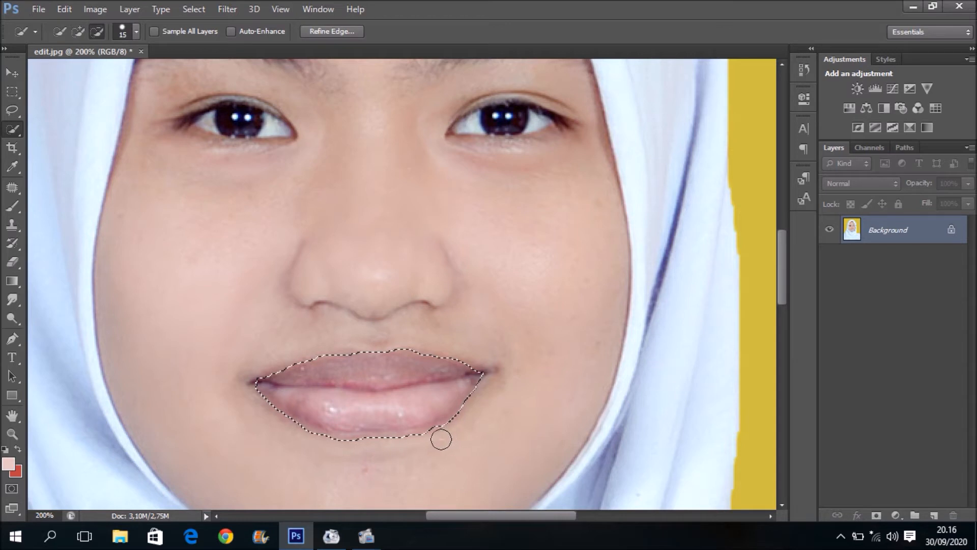
pyautogui.moveTo(417, 446)
pyautogui.mouseDown()
pyautogui.moveTo(347, 453)
pyautogui.moveTo(298, 437)
pyautogui.mouseUp()
pyautogui.press('alt')
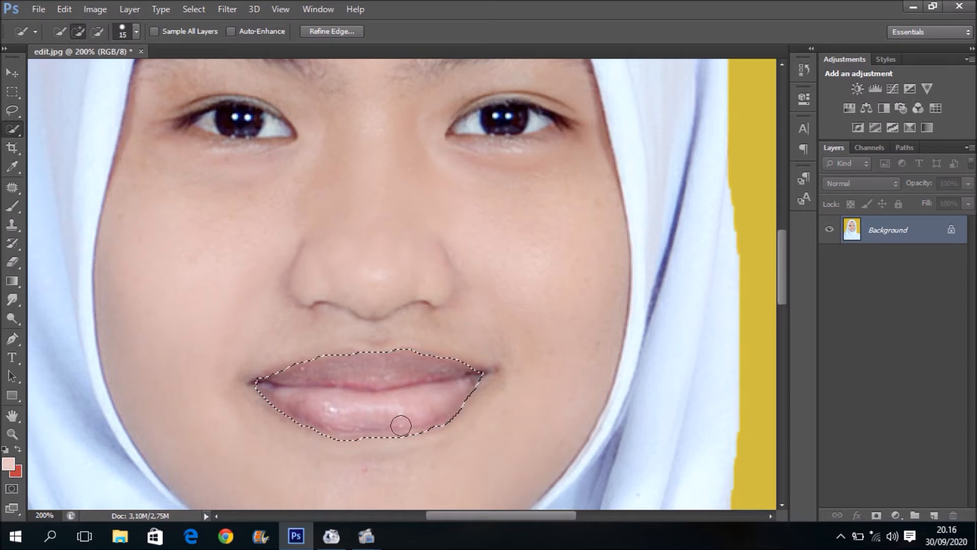
pyautogui.press('alt')
pyautogui.moveTo(364, 447); pyautogui.dragTo(332, 450)
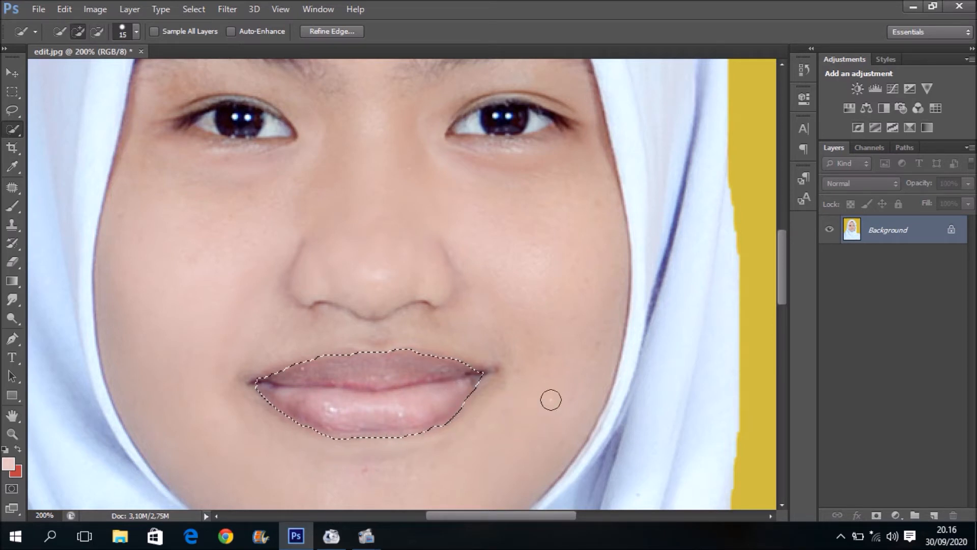
# Refine the lip selection's edge with Smart Radius enabled, a radius of 3.8 px and Smooth set to 23
pyautogui.click(359, 34)
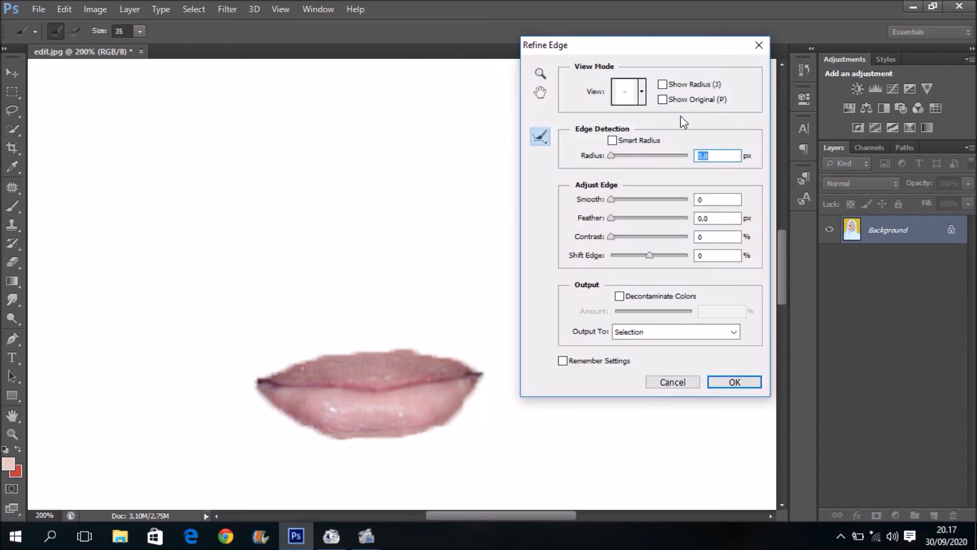
pyautogui.click(613, 140)
pyautogui.moveTo(619, 155); pyautogui.dragTo(627, 156)
pyautogui.moveTo(609, 202); pyautogui.dragTo(631, 206)
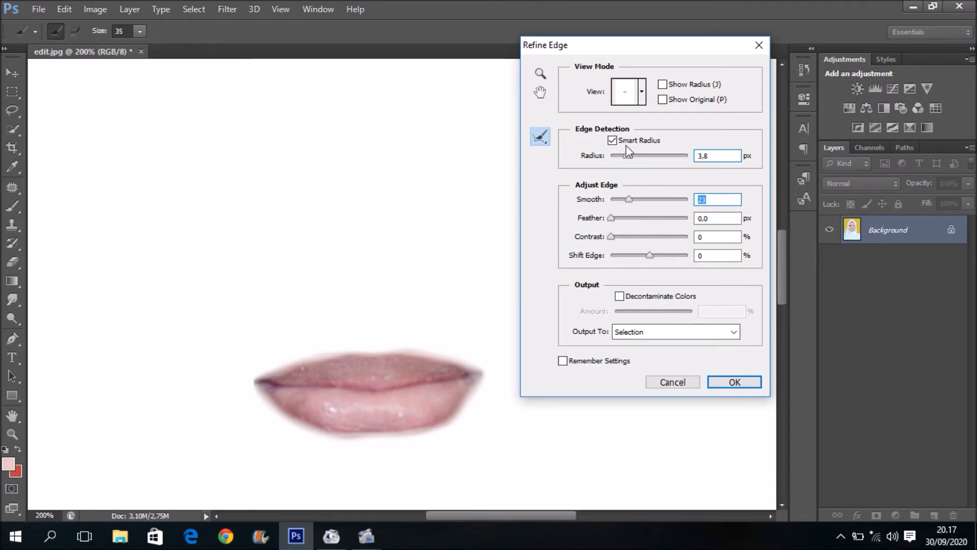
pyautogui.click(735, 383)
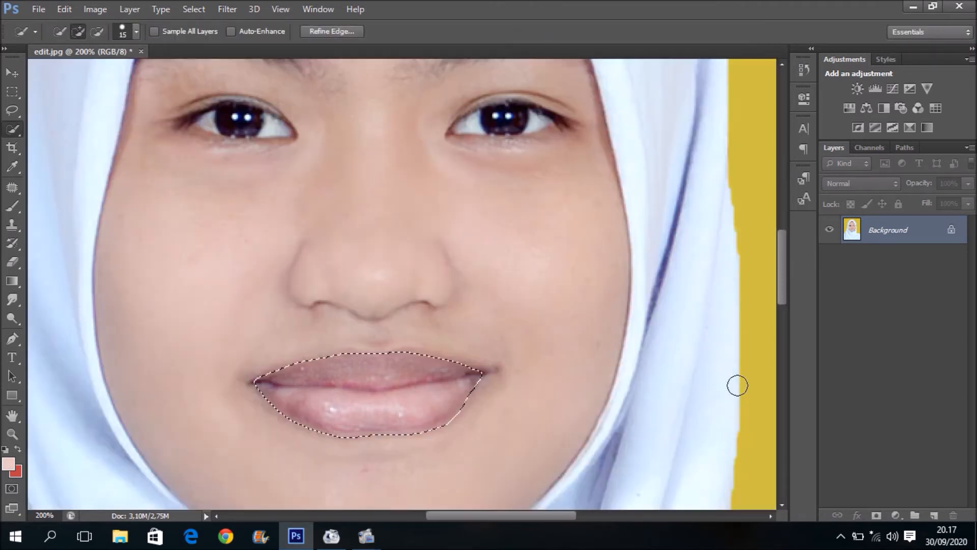
# Fill the selected lips with a Solid Color layer in salmon fa8674 and set its blend mode to Multiply
pyautogui.click(897, 515)
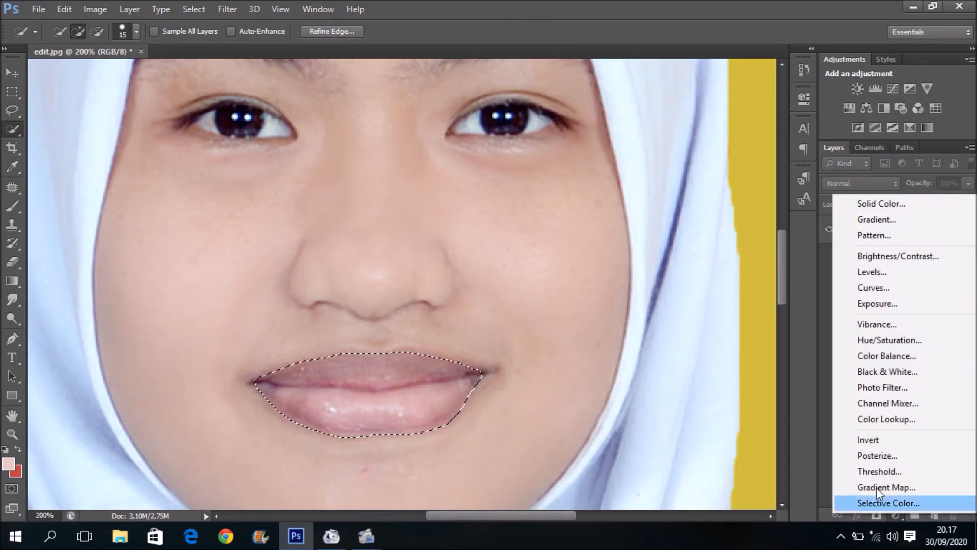
pyautogui.click(875, 206)
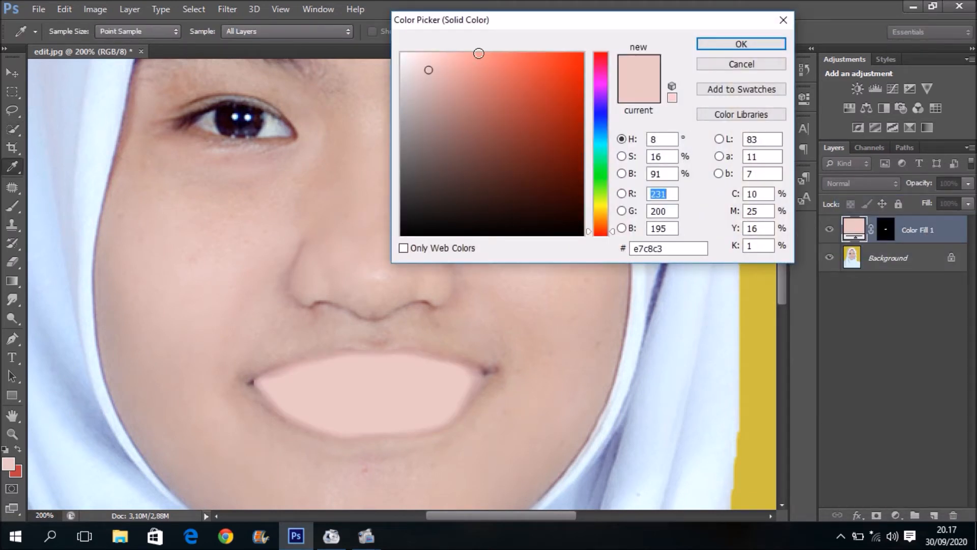
pyautogui.click(478, 53)
pyautogui.moveTo(480, 55); pyautogui.dragTo(500, 56)
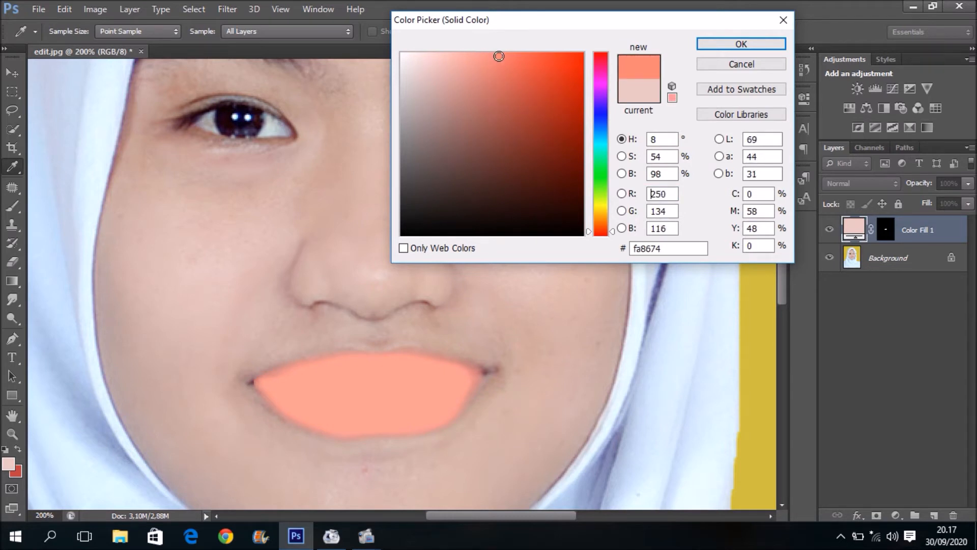
pyautogui.click(739, 45)
pyautogui.press('w')
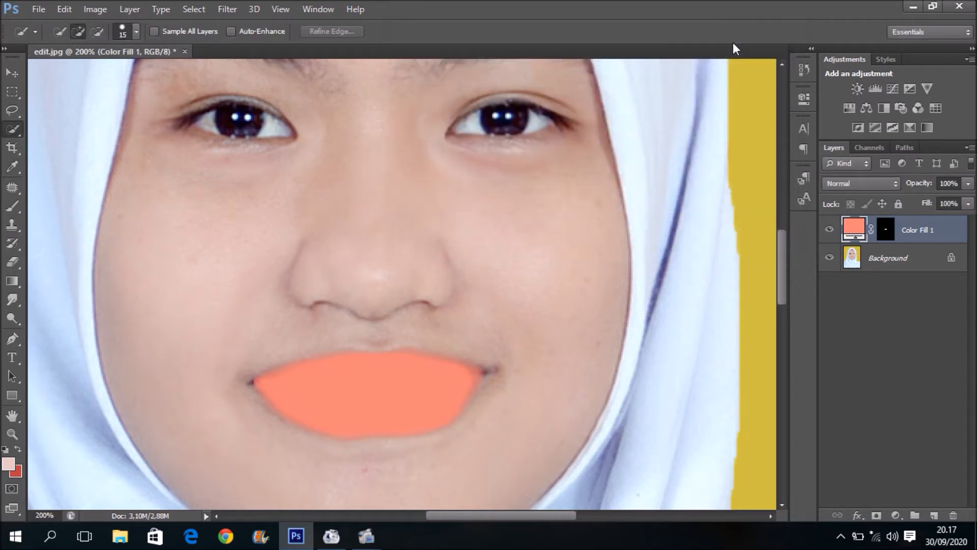
pyautogui.click(868, 182)
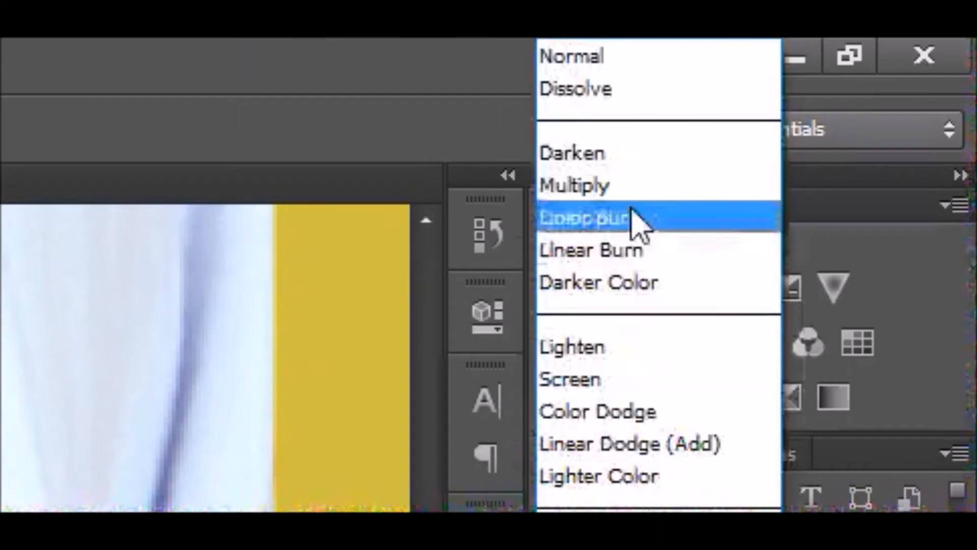
pyautogui.click(631, 189)
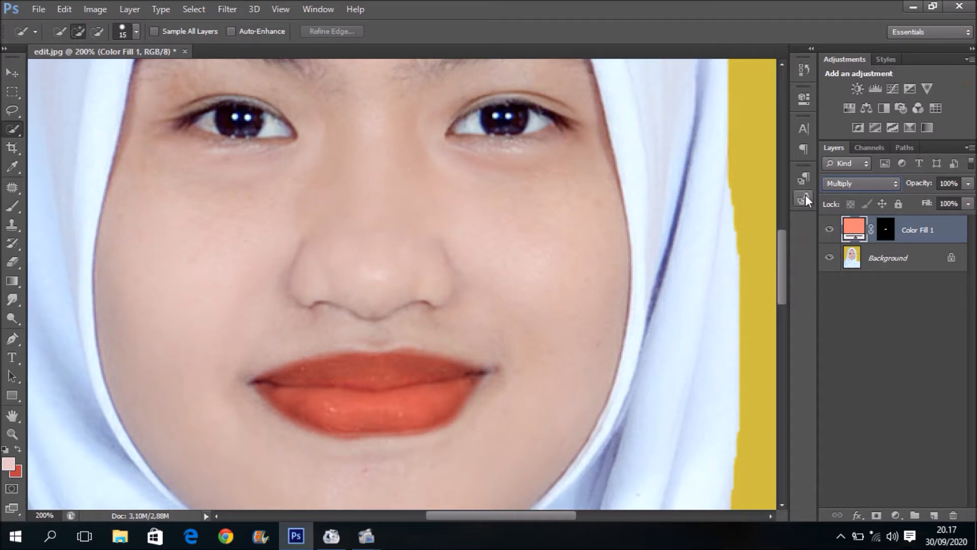
# Change the lip fill layer's colour to a lighter salmon pink and open its layer opacity setting
pyautogui.doubleClick(854, 231)
pyautogui.click(464, 60)
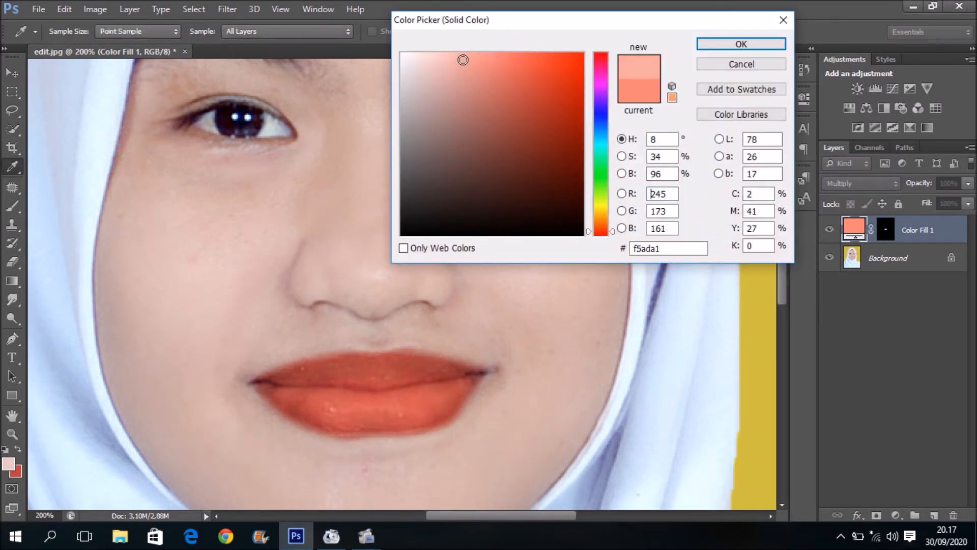
pyautogui.moveTo(464, 60); pyautogui.dragTo(443, 56)
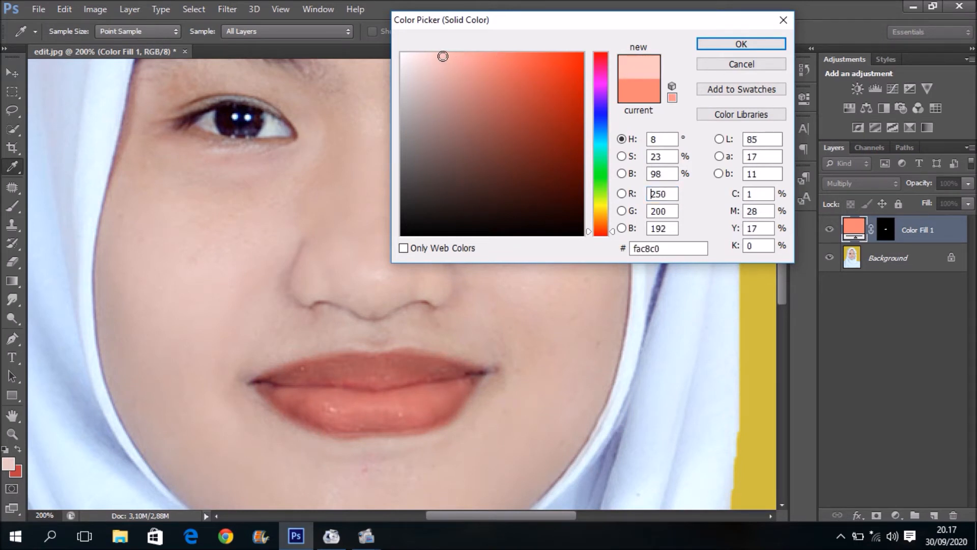
pyautogui.click(442, 56)
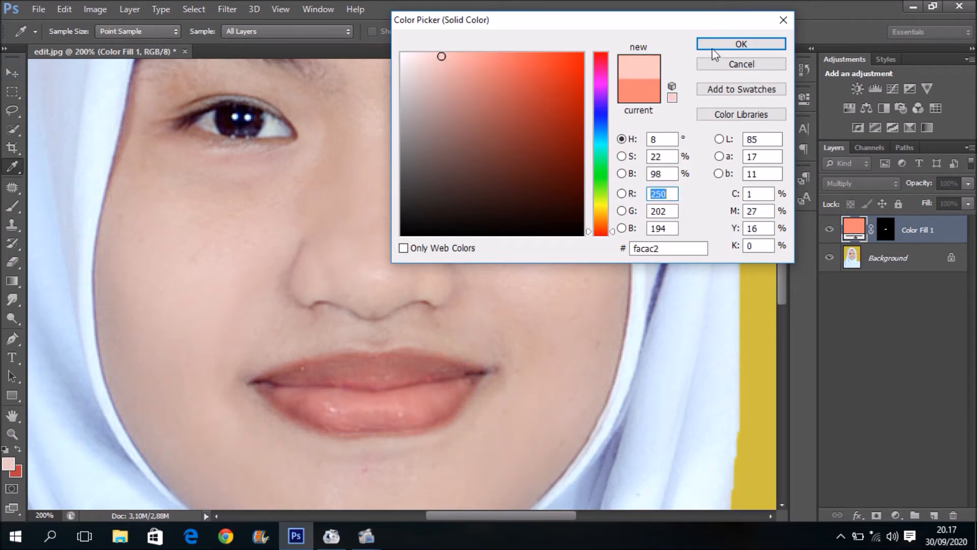
pyautogui.moveTo(442, 55); pyautogui.dragTo(467, 54)
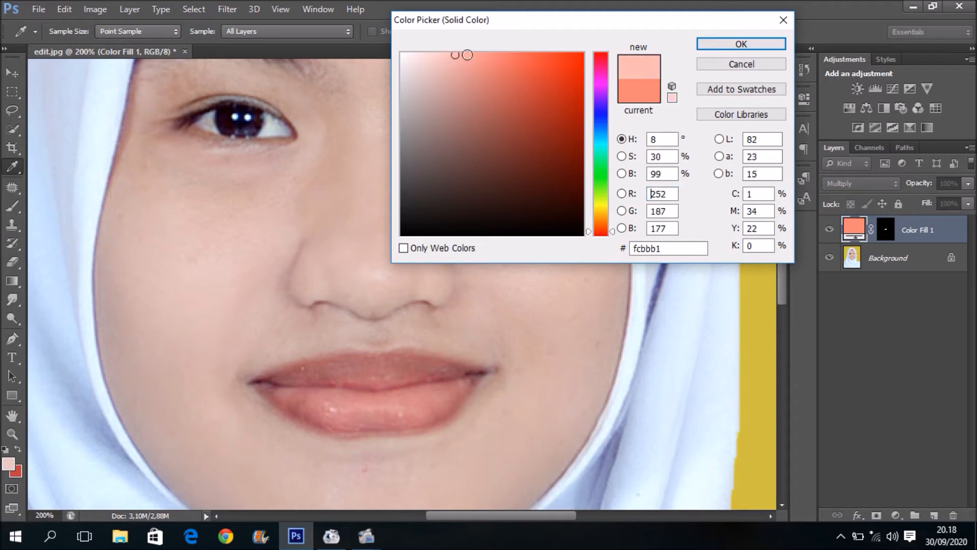
pyautogui.click(740, 44)
pyautogui.press('w')
pyautogui.click(969, 183)
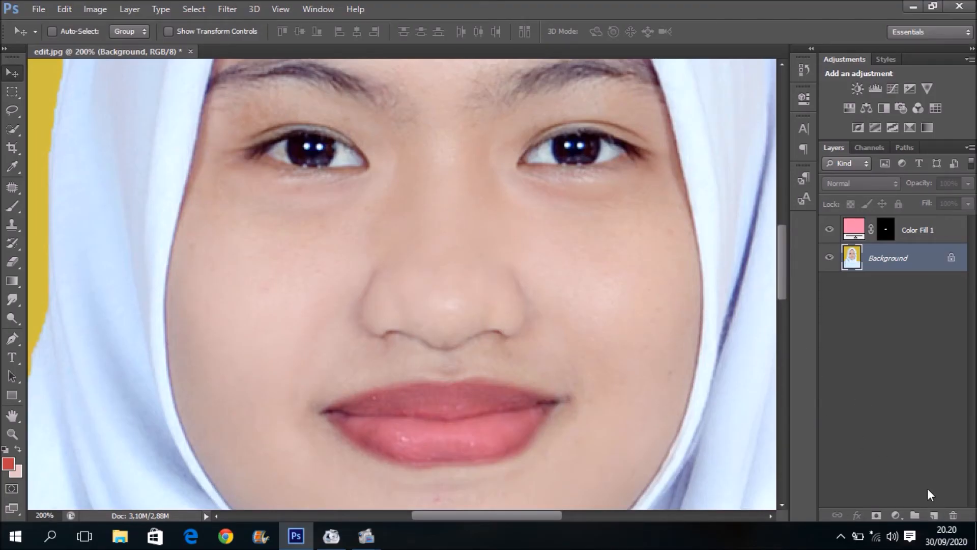
# Create a new layer above the Background and set the brush to 139 px, 70% opacity and 75% flow
pyautogui.click(936, 516)
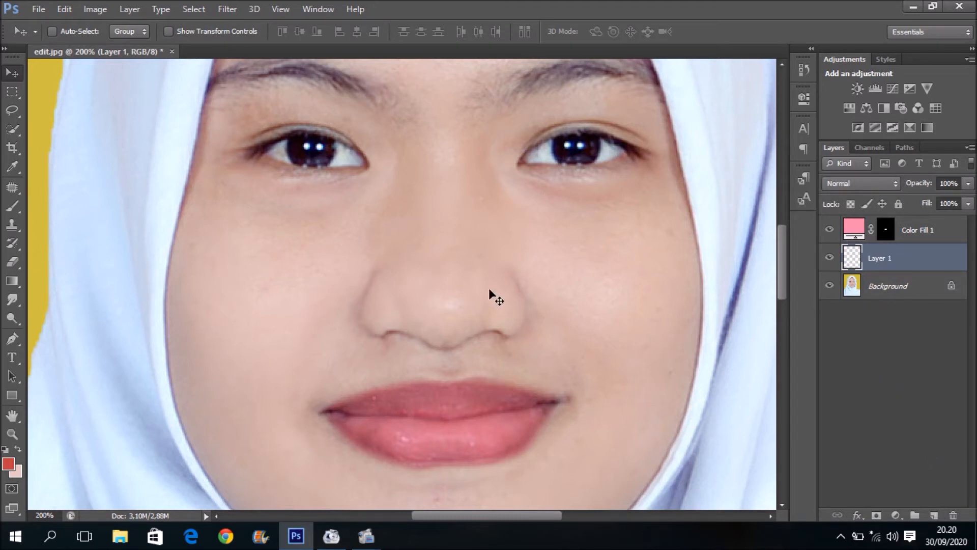
pyautogui.click(15, 206)
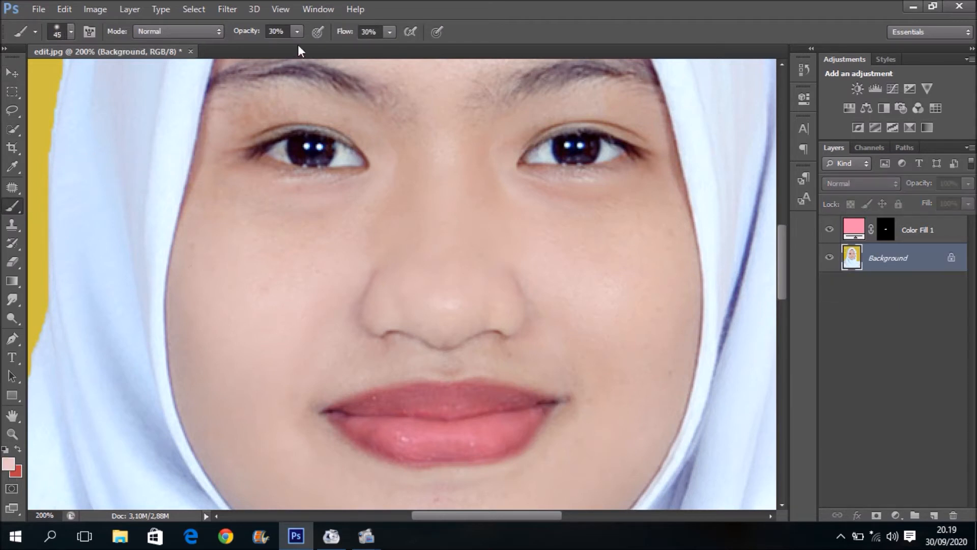
pyautogui.click(298, 35)
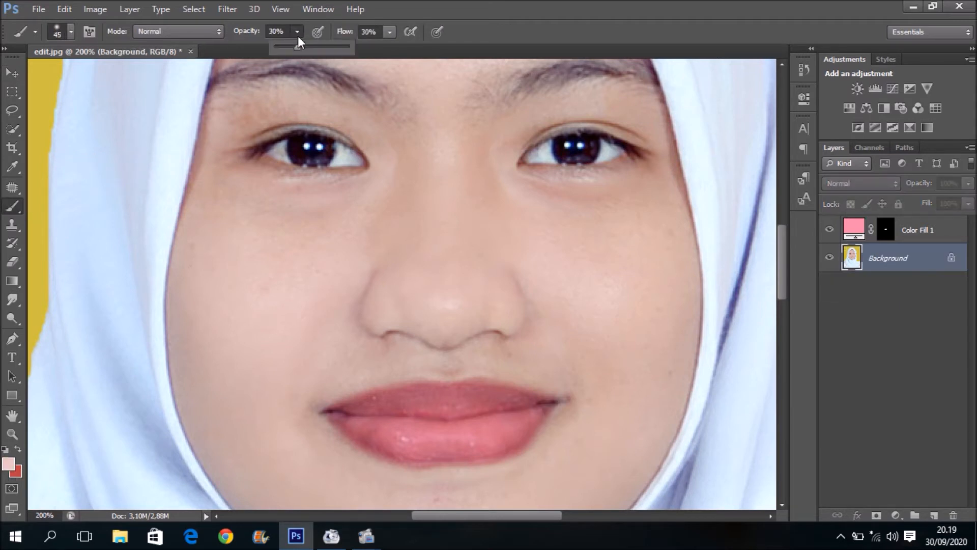
pyautogui.click(326, 46)
pyautogui.click(390, 33)
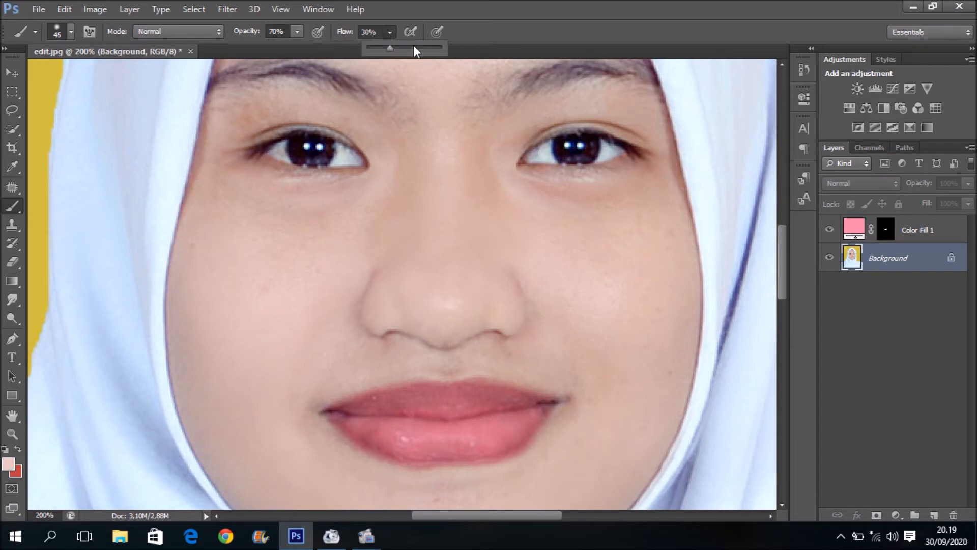
pyautogui.click(422, 45)
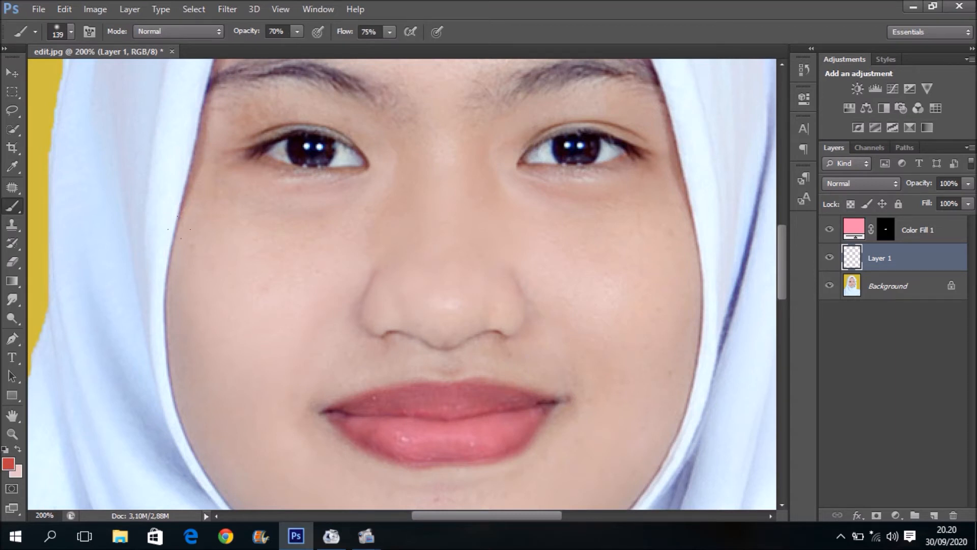
# Dab red blush onto both cheeks and set the blush layer's blend mode to Color with 84% opacity
pyautogui.click(248, 294)
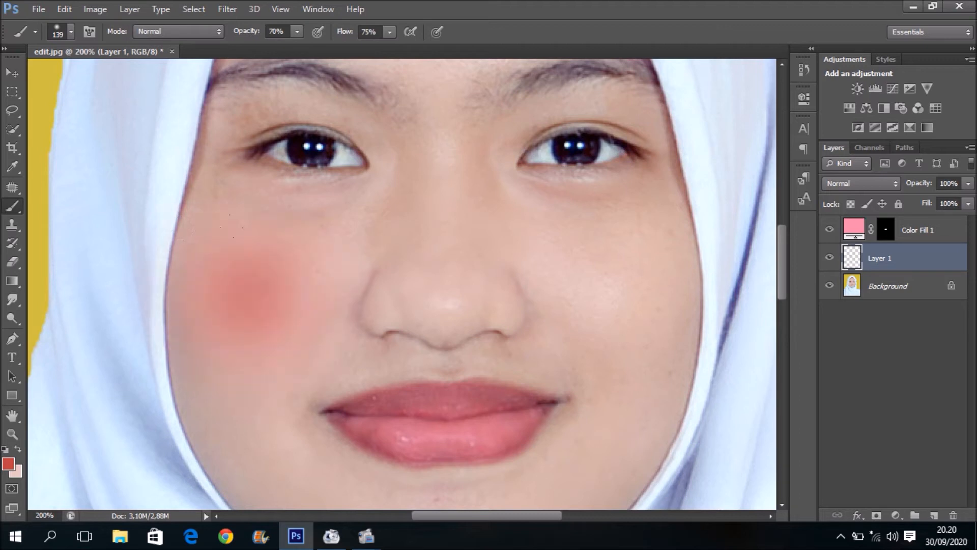
pyautogui.click(618, 290)
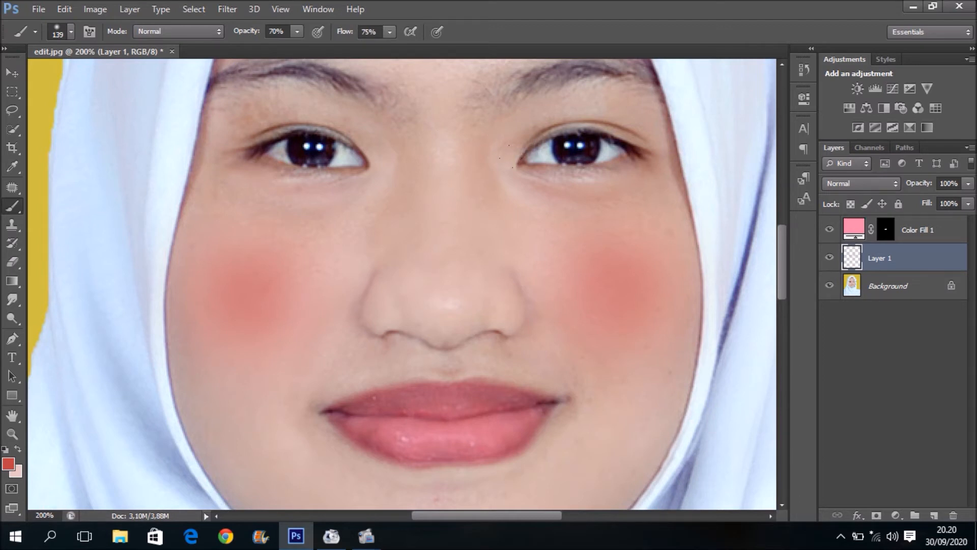
pyautogui.click(870, 185)
pyautogui.click(875, 351)
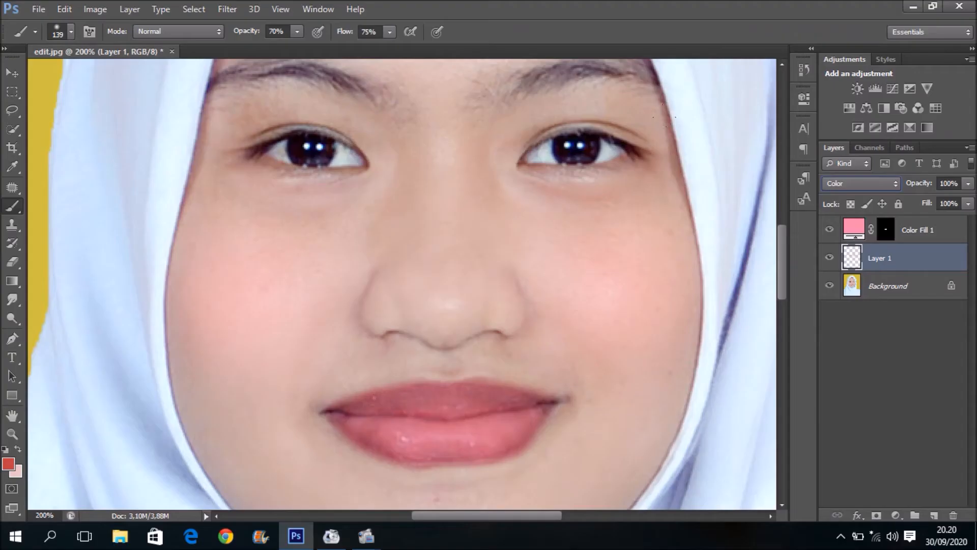
pyautogui.click(969, 184)
pyautogui.moveTo(968, 200); pyautogui.dragTo(962, 201)
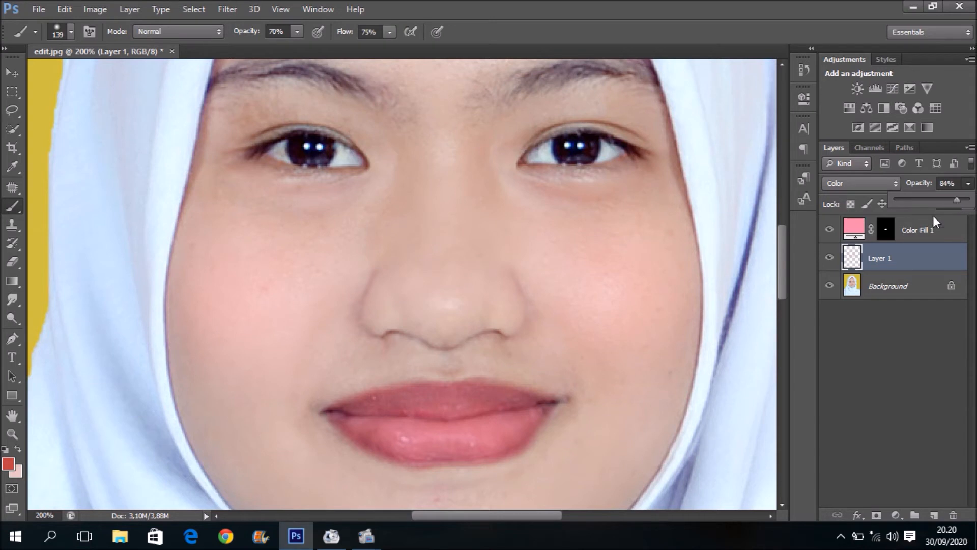
# Draw a closed Pen path around the upper eyelid of the eye on the image's left, between the lash line and the eyebrow
pyautogui.click(783, 262)
pyautogui.scroll(2, 783, 262)
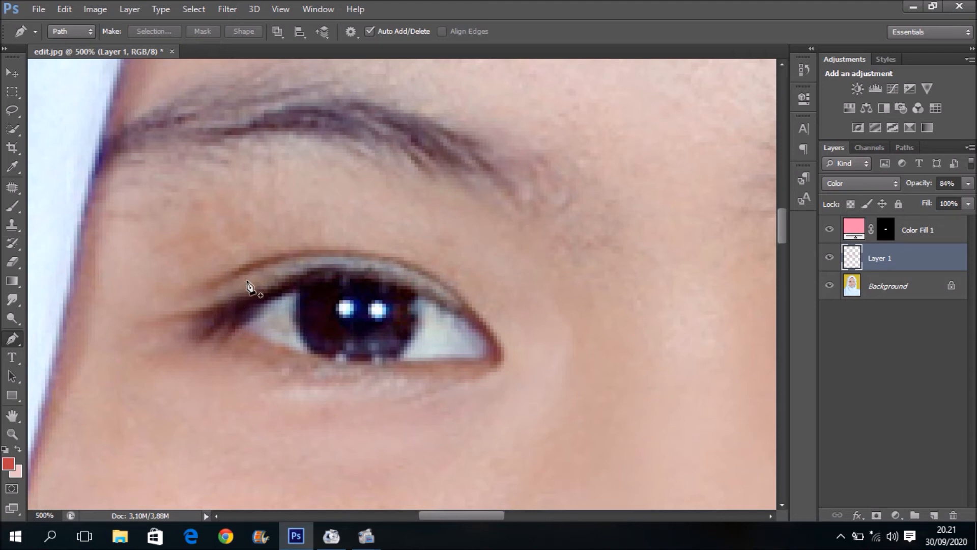
pyautogui.click(236, 296)
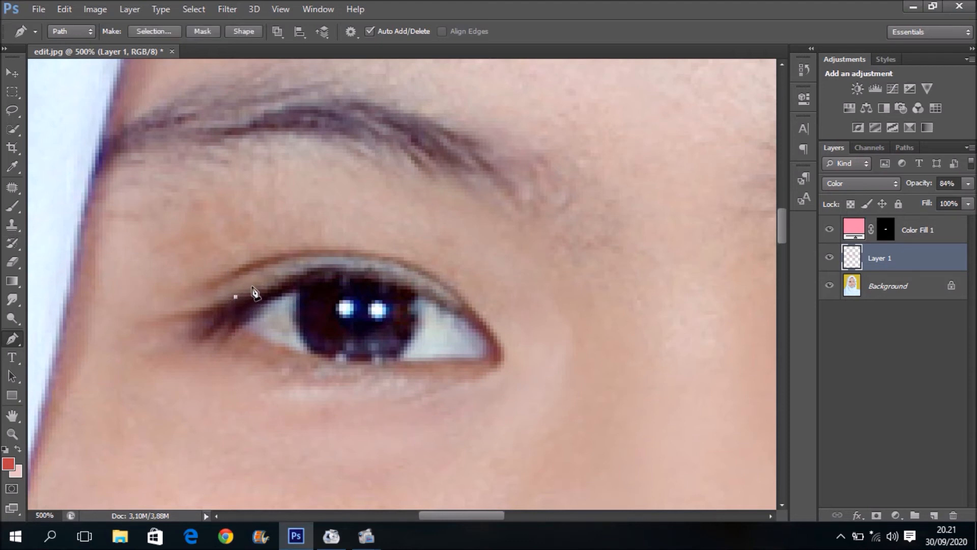
pyautogui.moveTo(310, 264); pyautogui.dragTo(326, 262)
pyautogui.moveTo(404, 275); pyautogui.dragTo(476, 307)
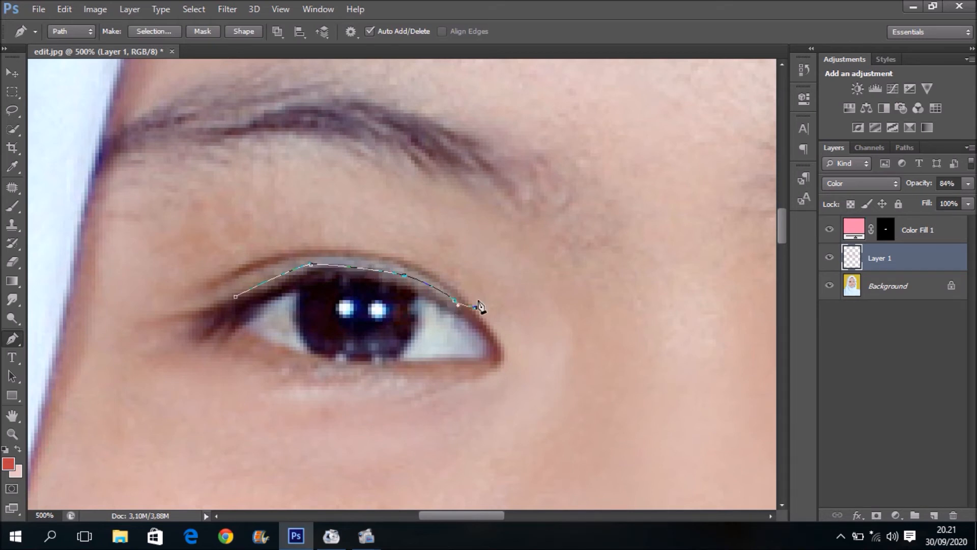
pyautogui.click(490, 257)
pyautogui.moveTo(441, 196); pyautogui.dragTo(411, 187)
pyautogui.moveTo(308, 181); pyautogui.dragTo(232, 213)
pyautogui.click(221, 264)
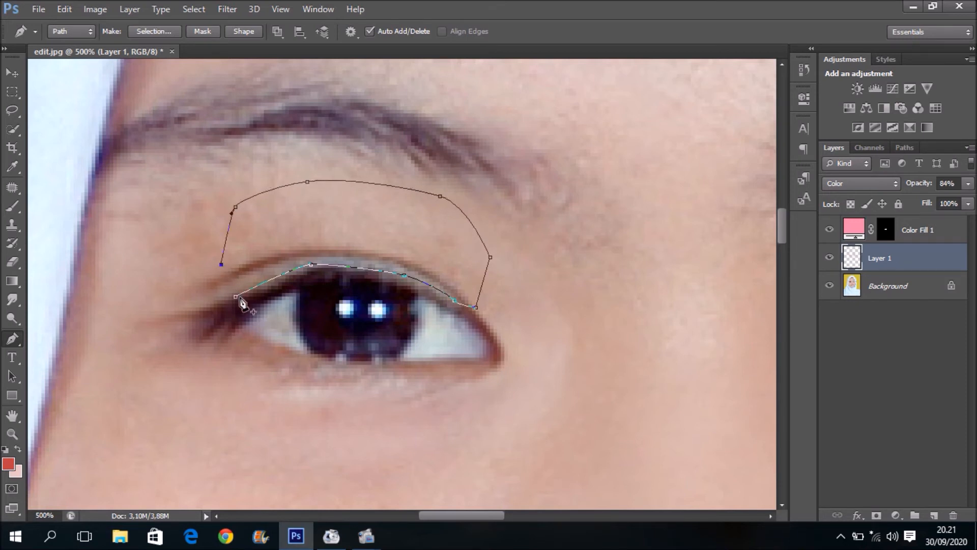
pyautogui.click(235, 296)
# Convert the eyelid path to a new anti-aliased selection with a feather radius of 0 pixels
pyautogui.rightClick(270, 225)
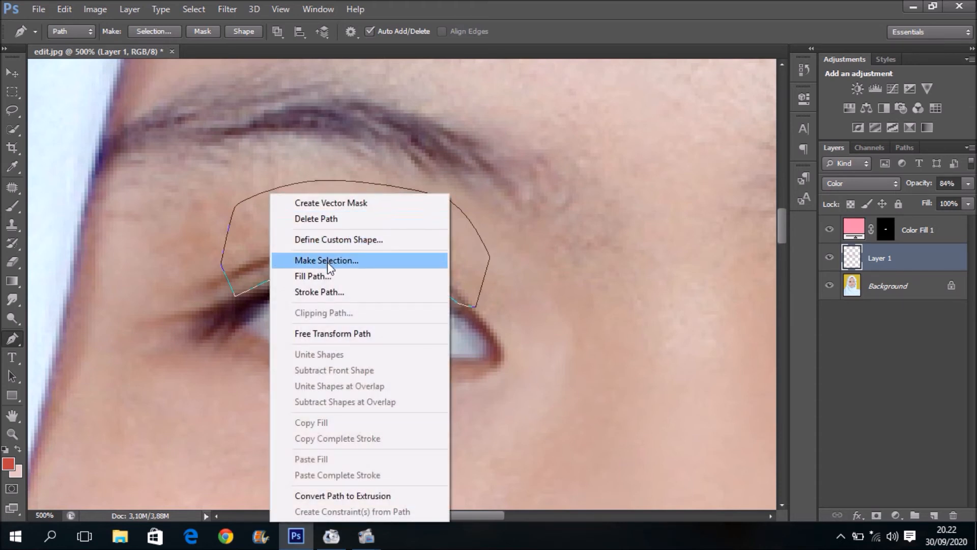
pyautogui.click(328, 261)
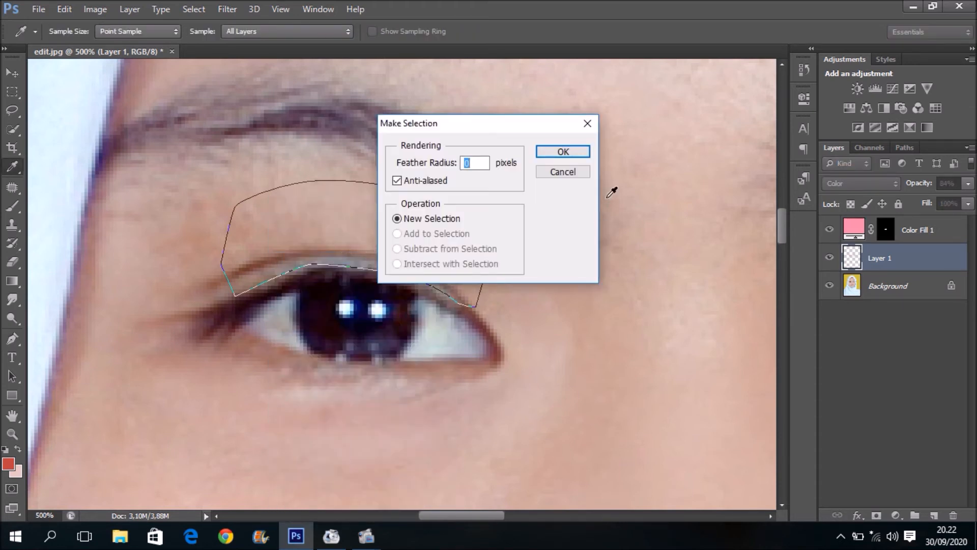
pyautogui.click(580, 151)
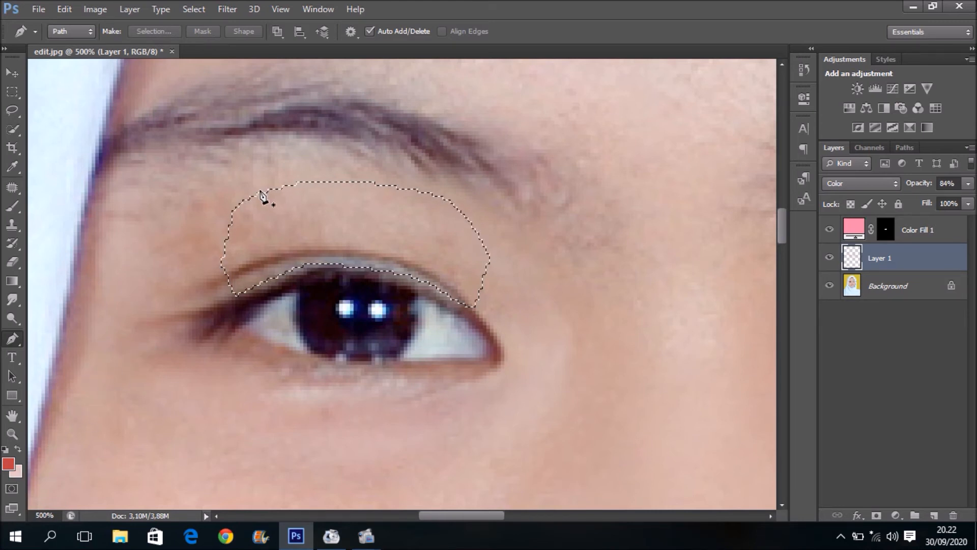
# Refine the eyelid selection's edge with Smart Radius, radius 1.6 px, Smooth 10, Contrast 7% and the edge shifted inward
pyautogui.click(188, 9)
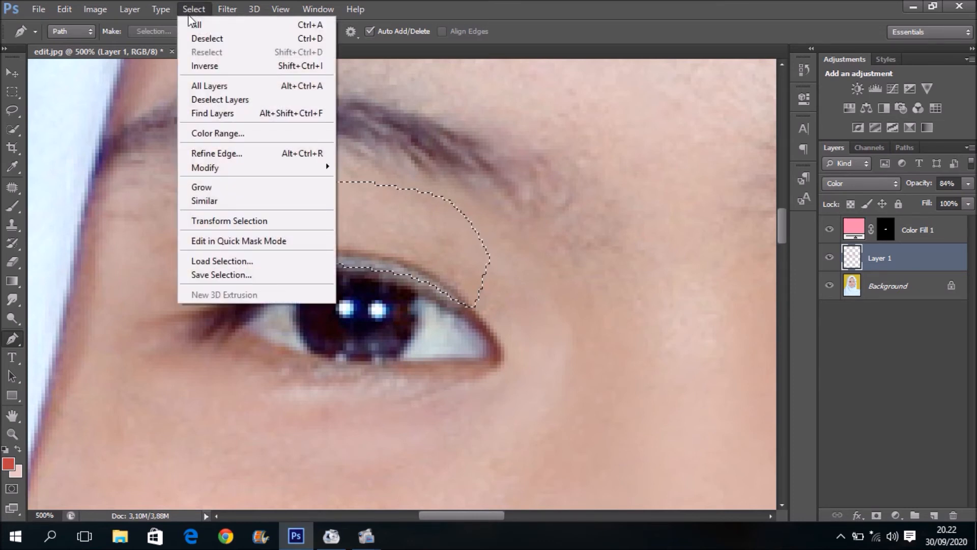
pyautogui.click(249, 153)
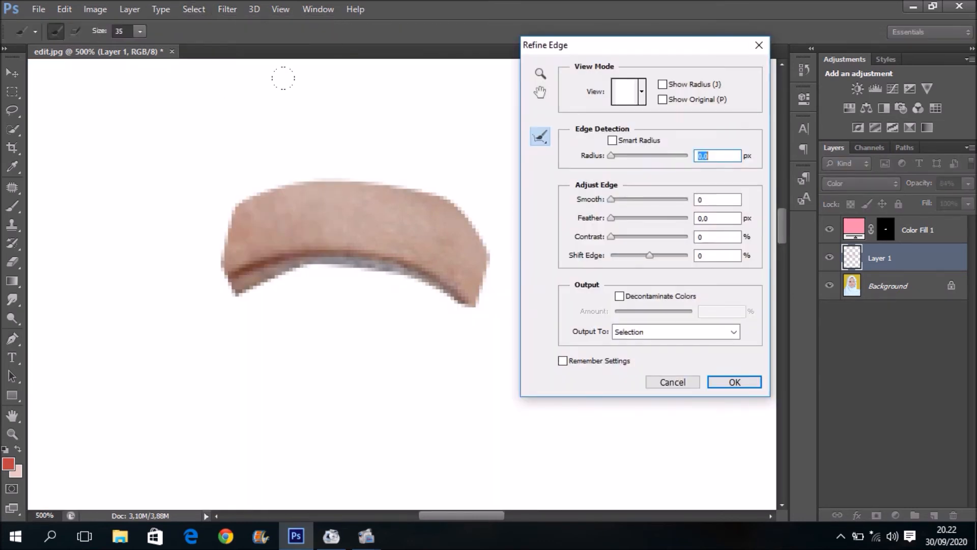
pyautogui.click(612, 140)
pyautogui.moveTo(621, 150); pyautogui.dragTo(617, 155)
pyautogui.moveTo(613, 199); pyautogui.dragTo(619, 200)
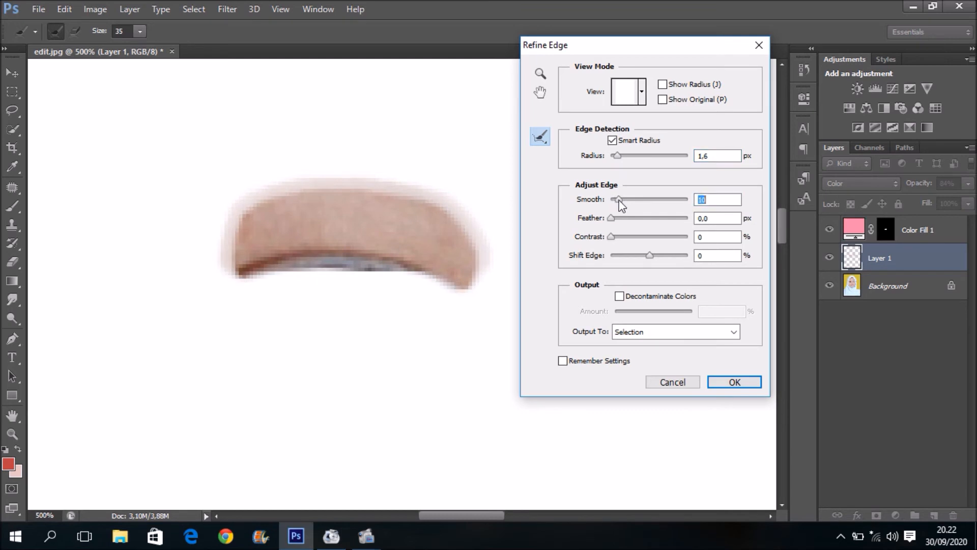
pyautogui.moveTo(613, 237); pyautogui.dragTo(617, 240)
pyautogui.moveTo(649, 257)
pyautogui.mouseDown()
pyautogui.moveTo(637, 259)
pyautogui.moveTo(660, 258)
pyautogui.mouseUp()
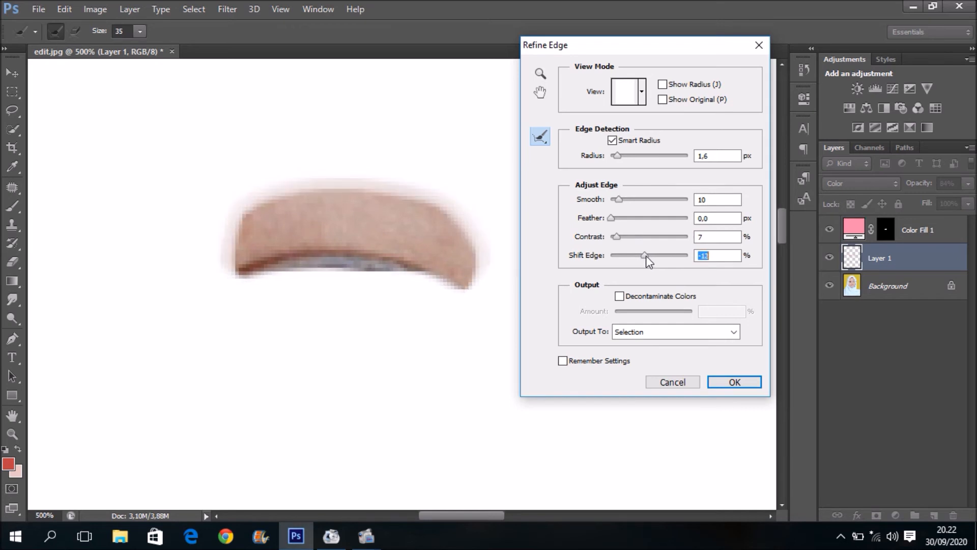
pyautogui.moveTo(645, 258); pyautogui.dragTo(639, 258)
pyautogui.click(734, 382)
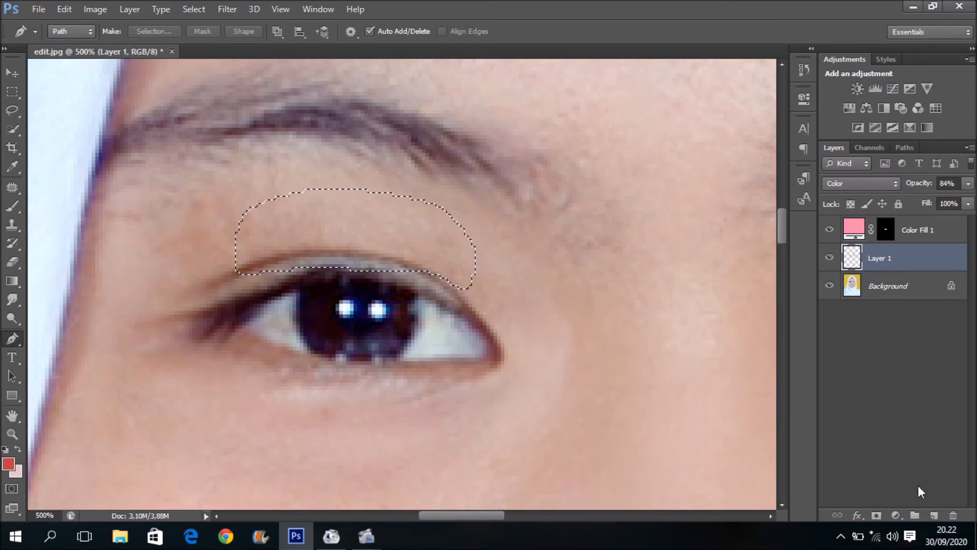
# Fill the eyelid selection with a Solid Color layer in pale yellow f4e8a3 and set its blend mode to Multiply
pyautogui.click(896, 515)
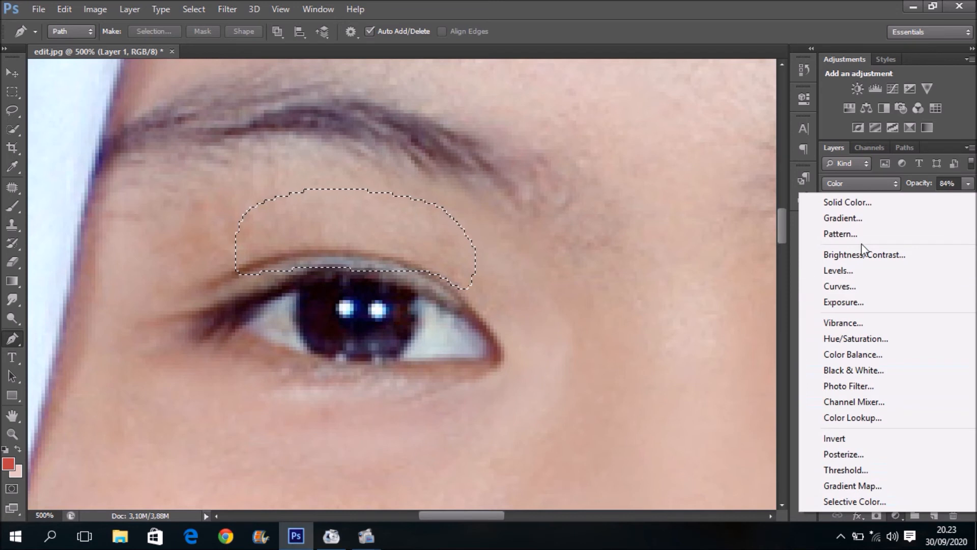
pyautogui.click(869, 202)
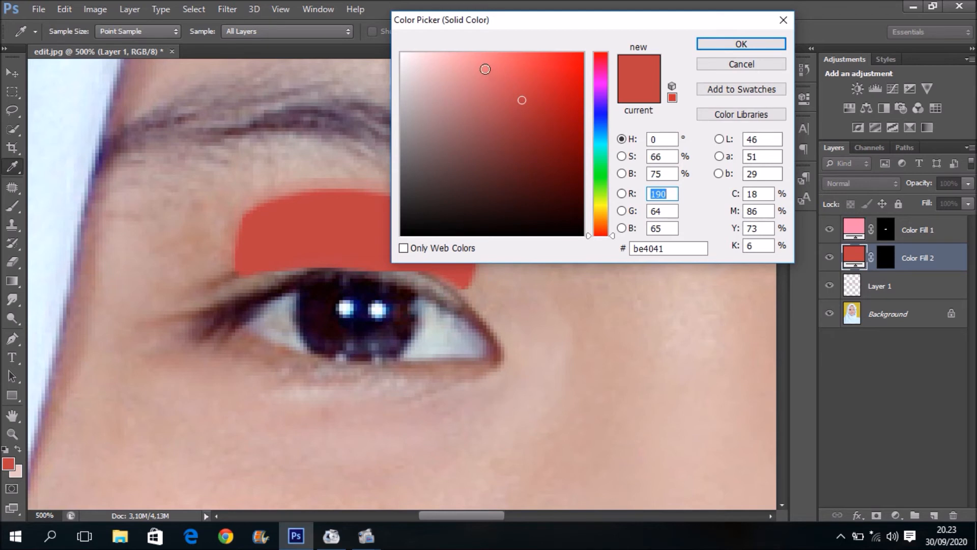
pyautogui.click(477, 67)
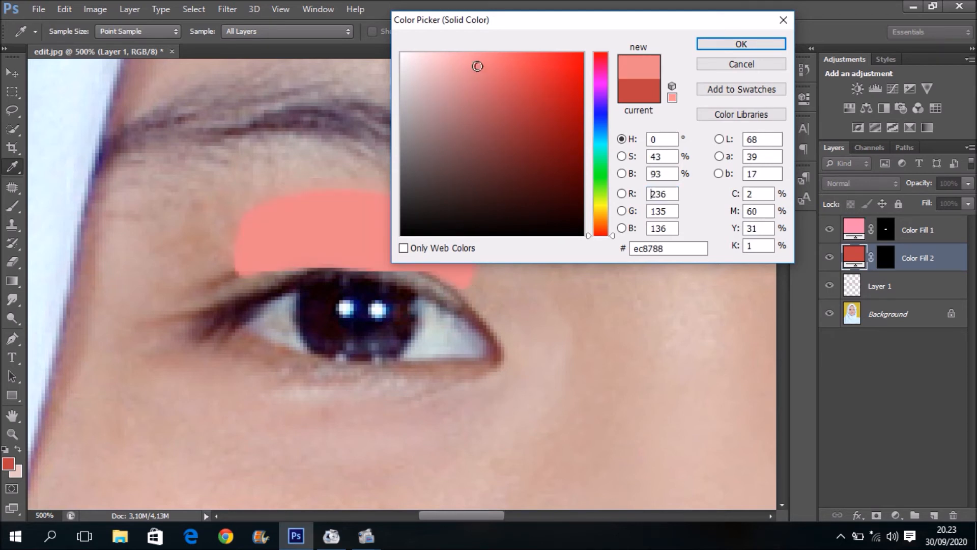
pyautogui.click(462, 61)
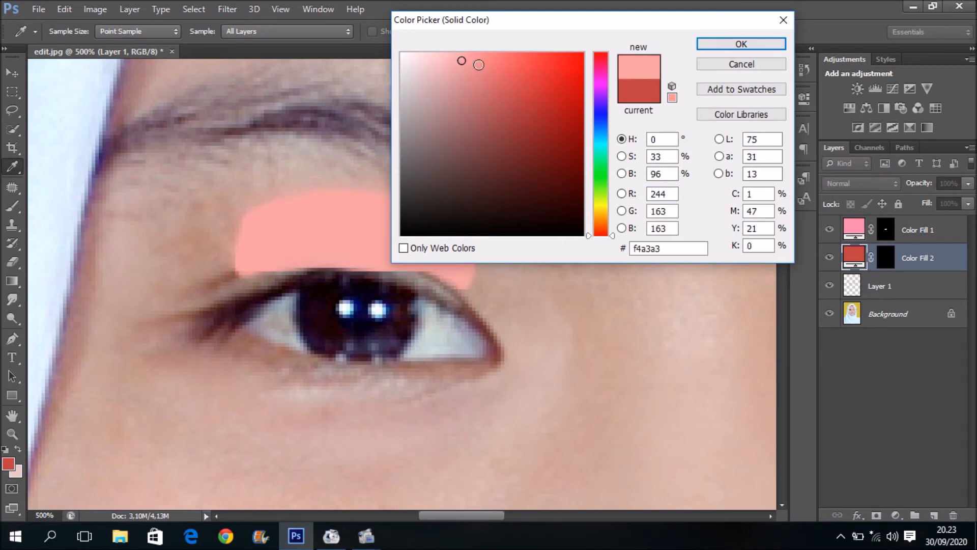
pyautogui.click(603, 209)
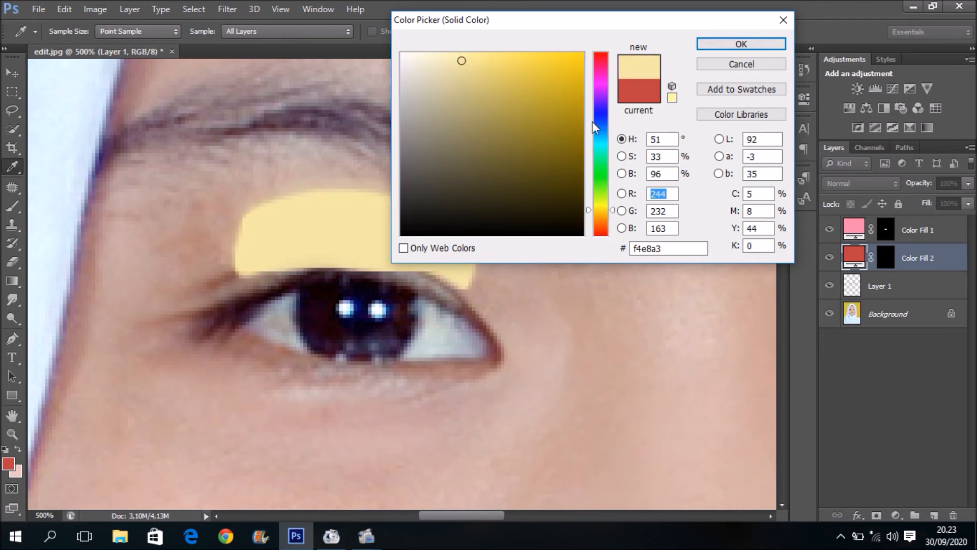
pyautogui.click(753, 48)
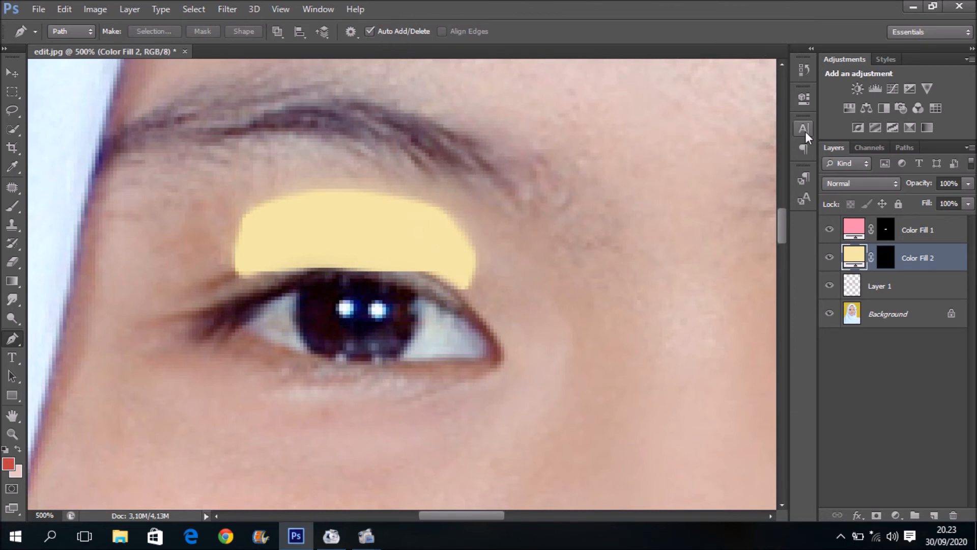
pyautogui.click(871, 183)
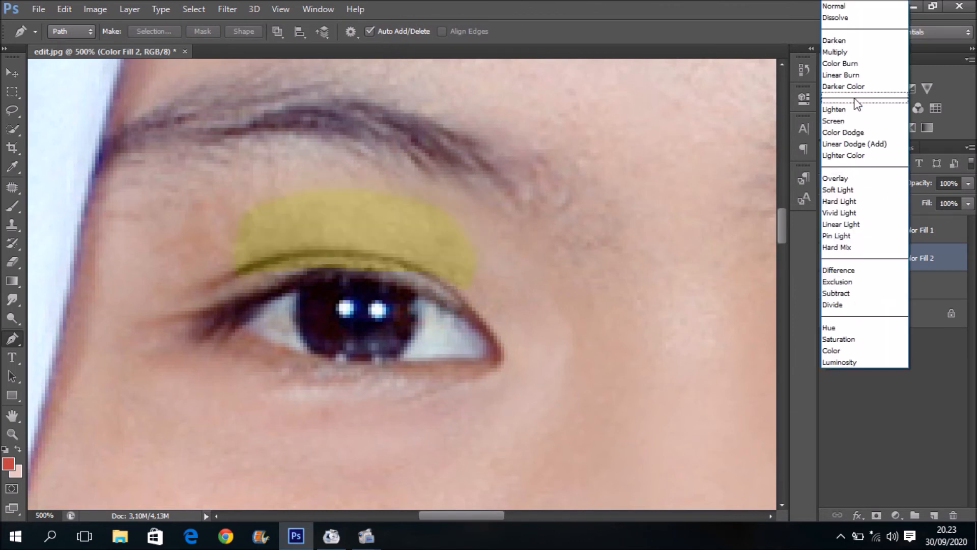
pyautogui.click(856, 54)
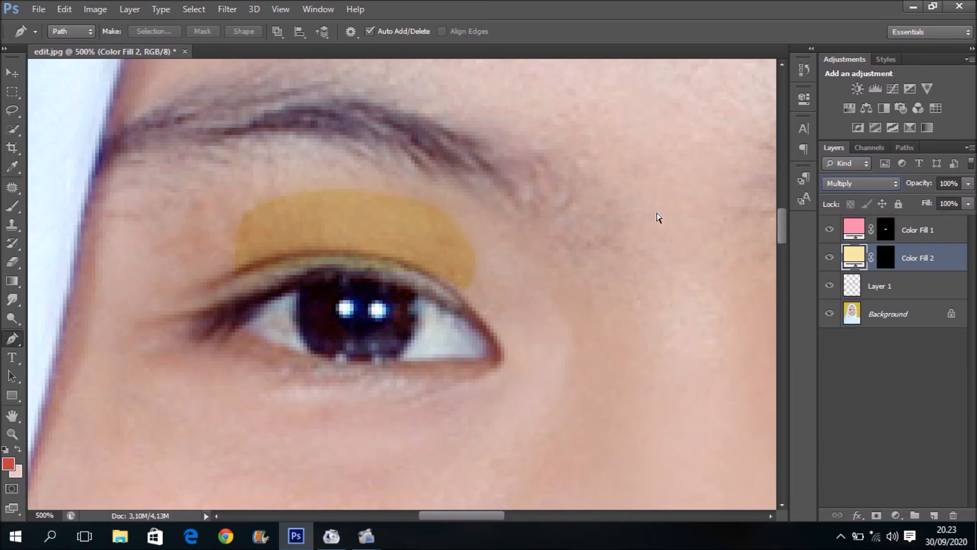
# Target the yellow eyeshadow layer's mask and set up a soft Brush with size 20 px, opacity 100% and flow 100%
pyautogui.hotkey('ctrl', '-')
pyautogui.hotkey('ctrl', '-')
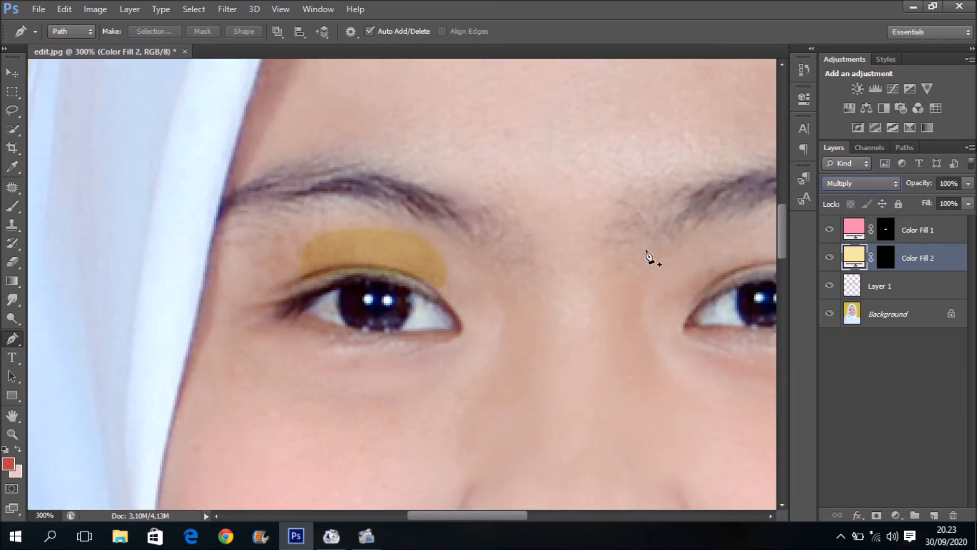
pyautogui.hotkey('ctrl', '+')
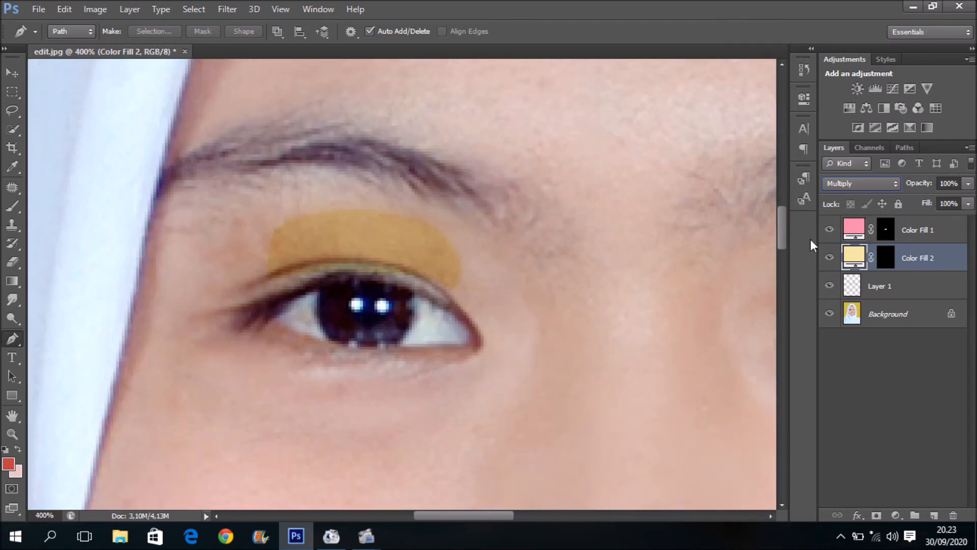
pyautogui.click(887, 258)
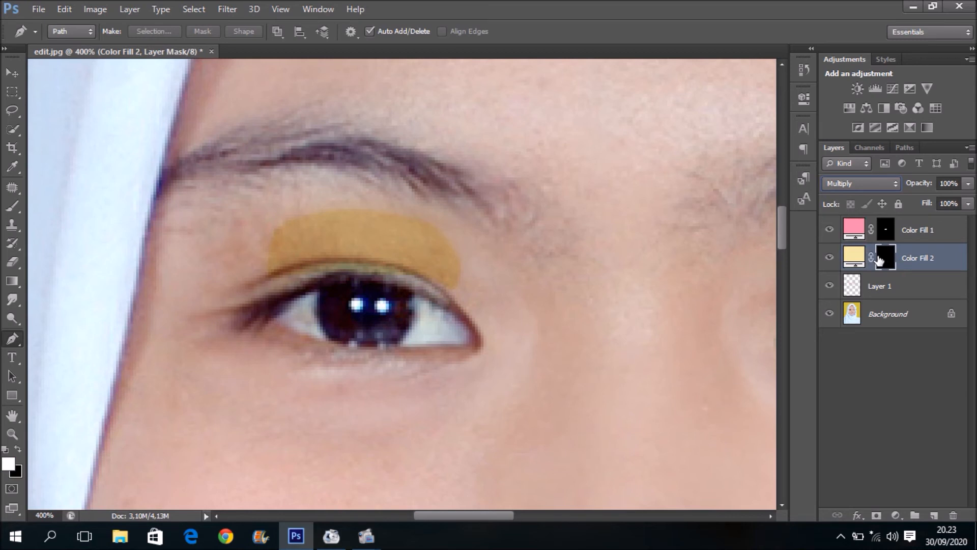
pyautogui.click(12, 206)
pyautogui.click(296, 32)
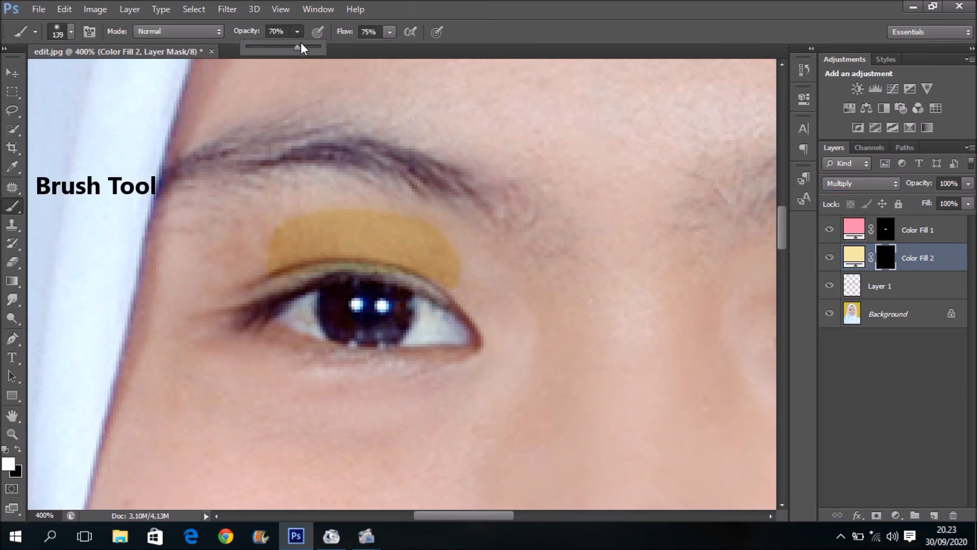
pyautogui.moveTo(301, 47); pyautogui.dragTo(324, 48)
pyautogui.click(390, 32)
pyautogui.moveTo(392, 49); pyautogui.dragTo(410, 48)
pyautogui.rightClick(598, 224)
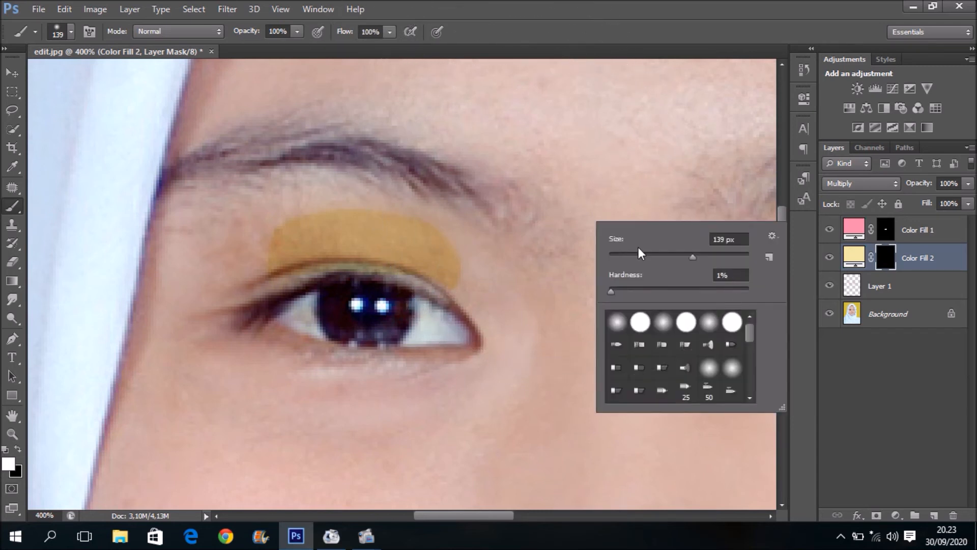
pyautogui.moveTo(643, 255); pyautogui.dragTo(624, 258)
# Paint black on the eyeshadow mask along the yellow patch's outer edges to blend it into the eyelid
pyautogui.moveTo(481, 287); pyautogui.dragTo(472, 277)
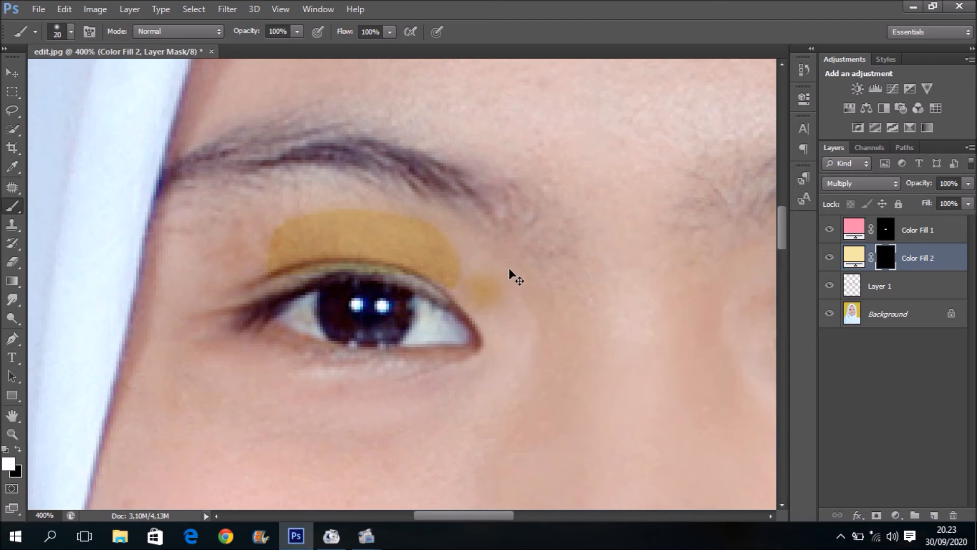
pyautogui.hotkey('ctrl', 'z')
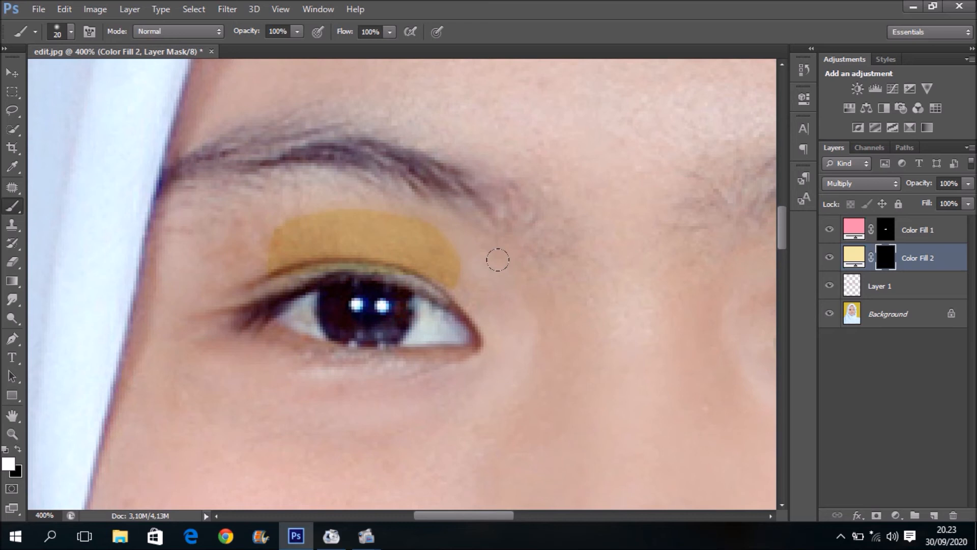
pyautogui.click(19, 449)
pyautogui.moveTo(464, 285); pyautogui.dragTo(448, 216)
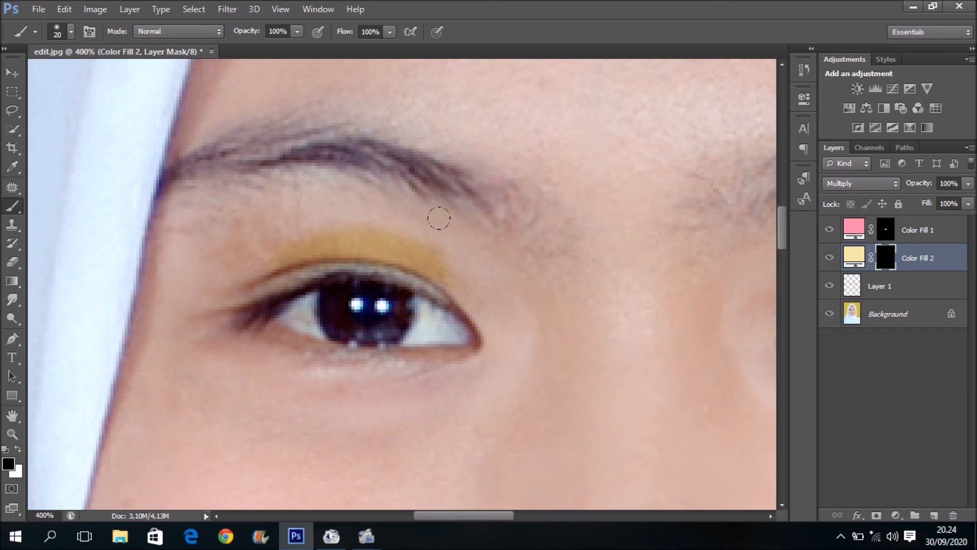
# Lower the eyeshadow fill layer's opacity to 75%
pyautogui.click(968, 203)
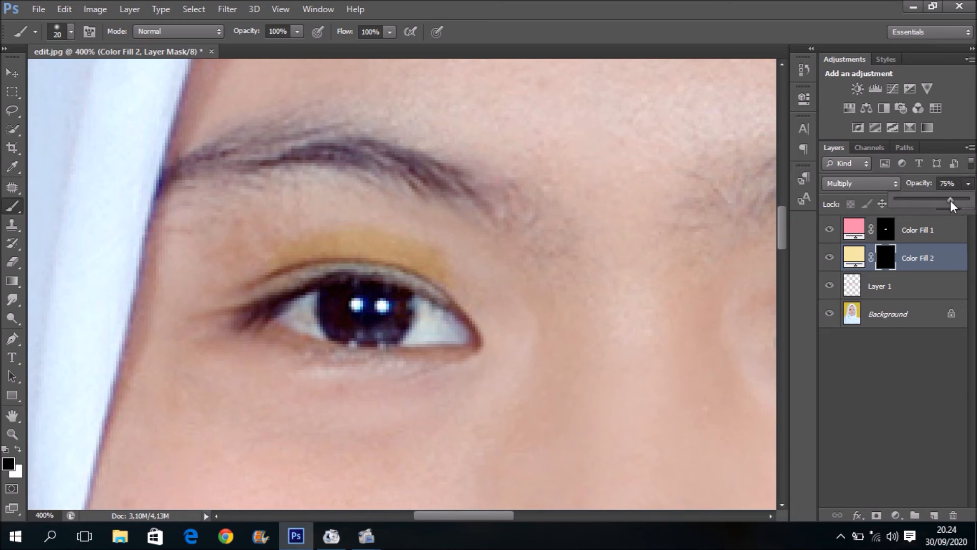
pyautogui.hotkey('ctrl', '-')
pyautogui.hotkey('ctrl', '-')
pyautogui.hotkey('ctrl', '-')
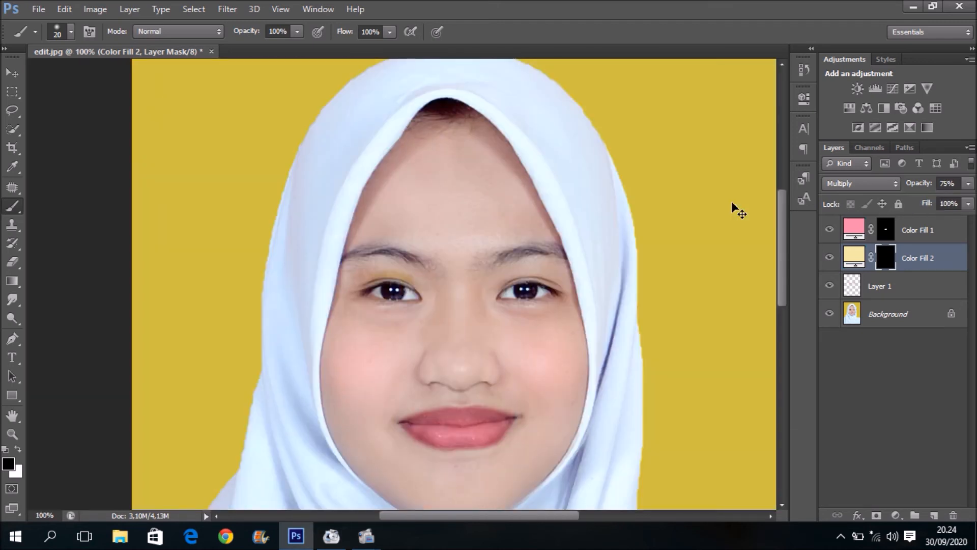
pyautogui.hotkey('ctrl', '+')
pyautogui.hotkey('ctrl', '+')
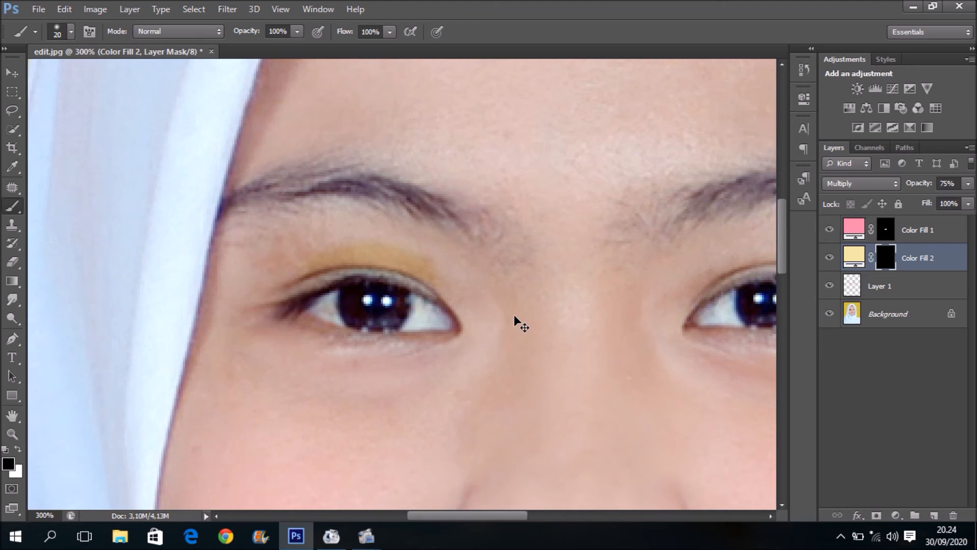
# Change the eyeshadow fill layer's colour to salmon pink f4a3a3
pyautogui.click(859, 257)
pyautogui.hotkey('ctrl', '+')
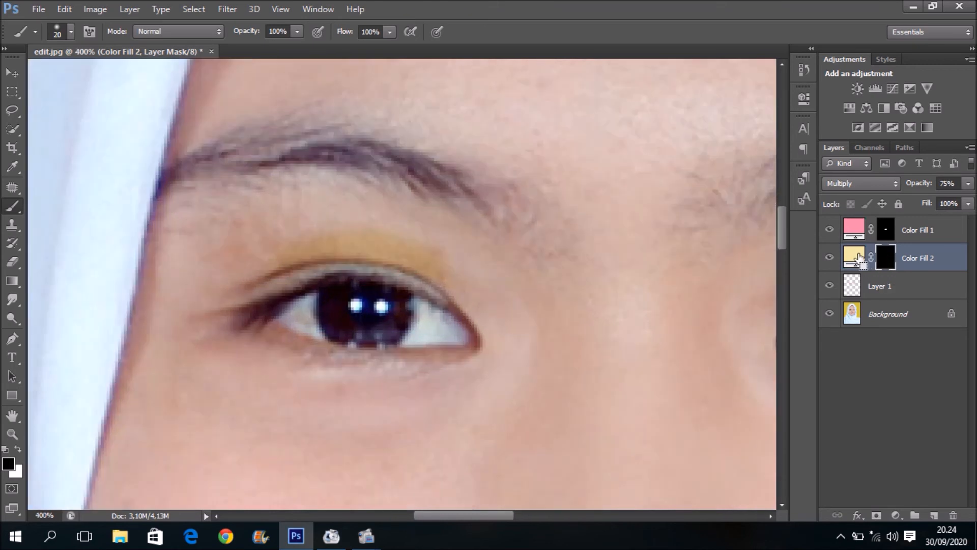
pyautogui.press('i')
pyautogui.doubleClick(859, 254)
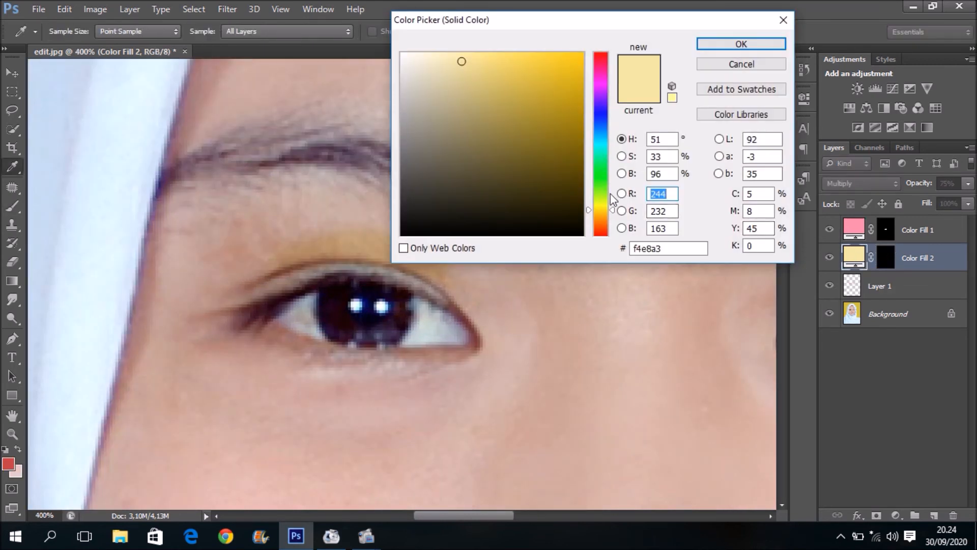
pyautogui.moveTo(605, 213); pyautogui.dragTo(600, 74)
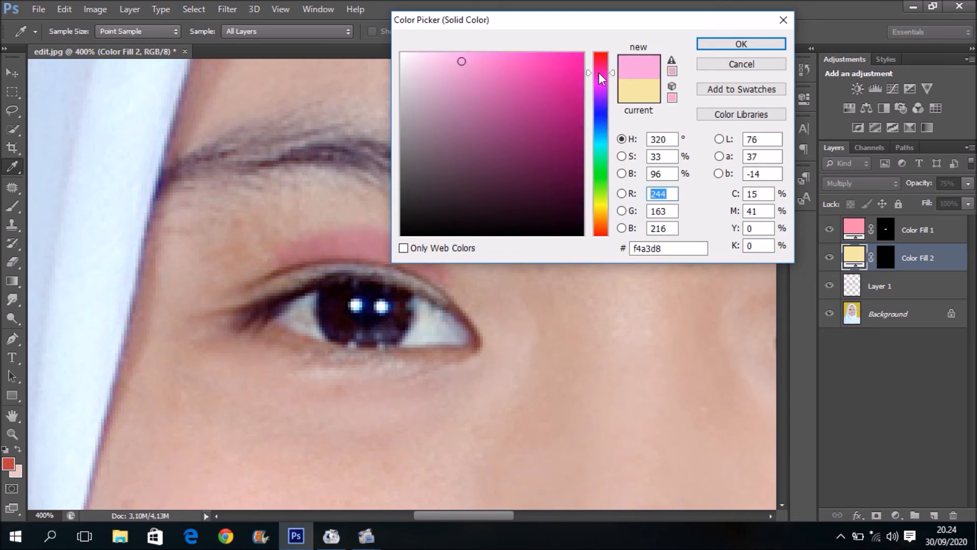
pyautogui.click(600, 56)
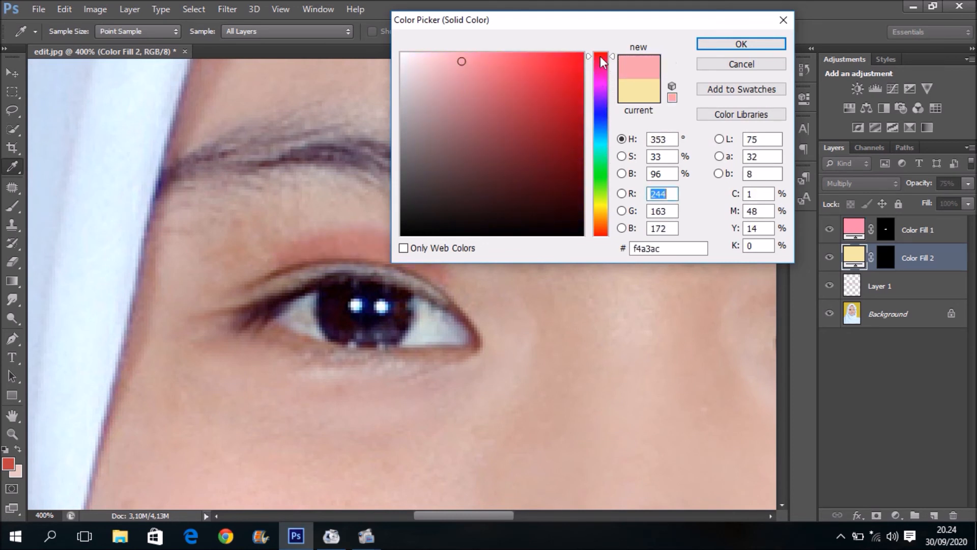
pyautogui.moveTo(600, 56); pyautogui.dragTo(603, 52)
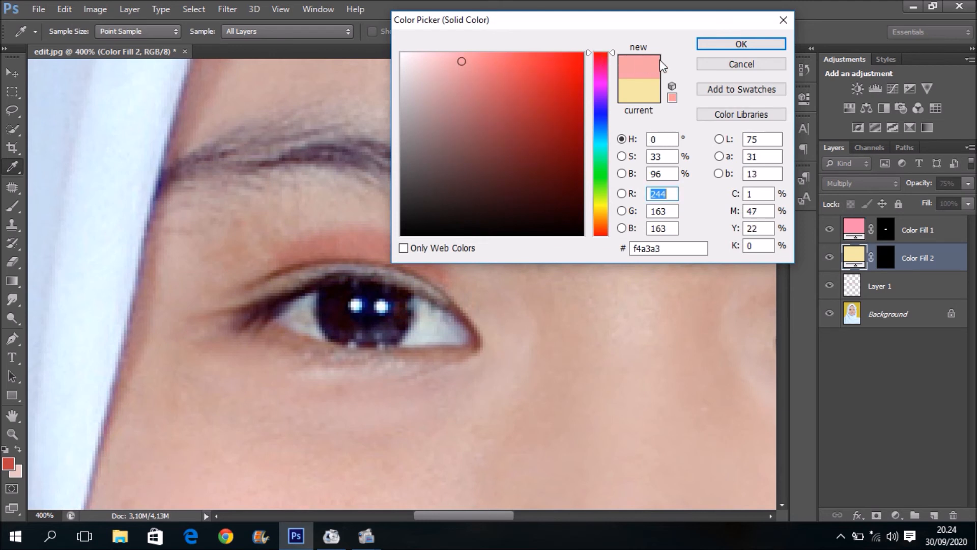
pyautogui.click(727, 46)
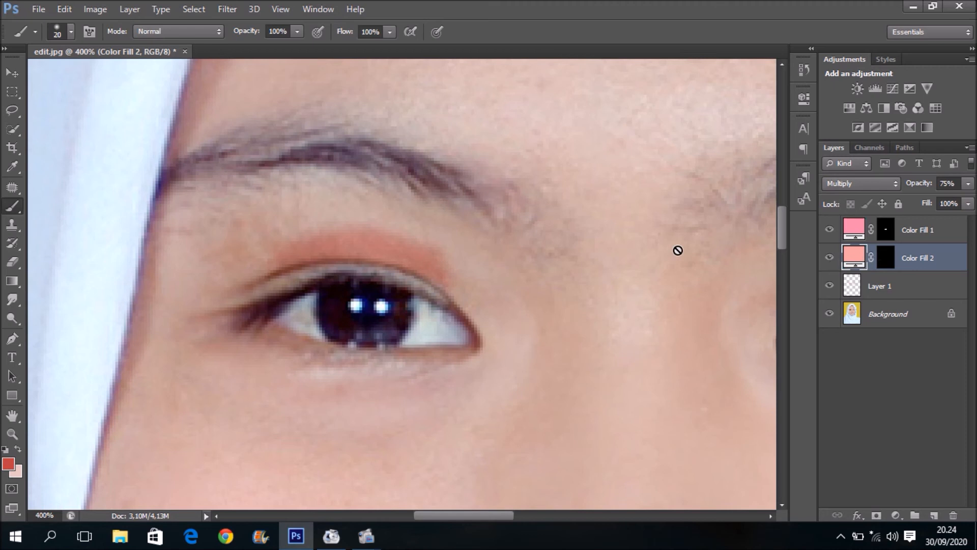
# Reduce the recoloured eyeshadow layer's opacity to 65%
pyautogui.hotkey('ctrl', '1')
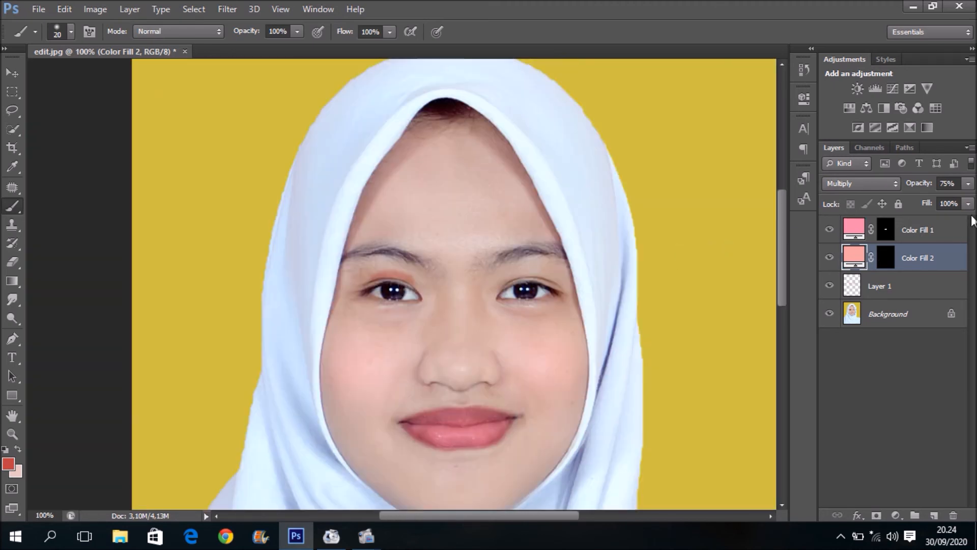
pyautogui.hotkey('ctrl', '+')
pyautogui.click(968, 185)
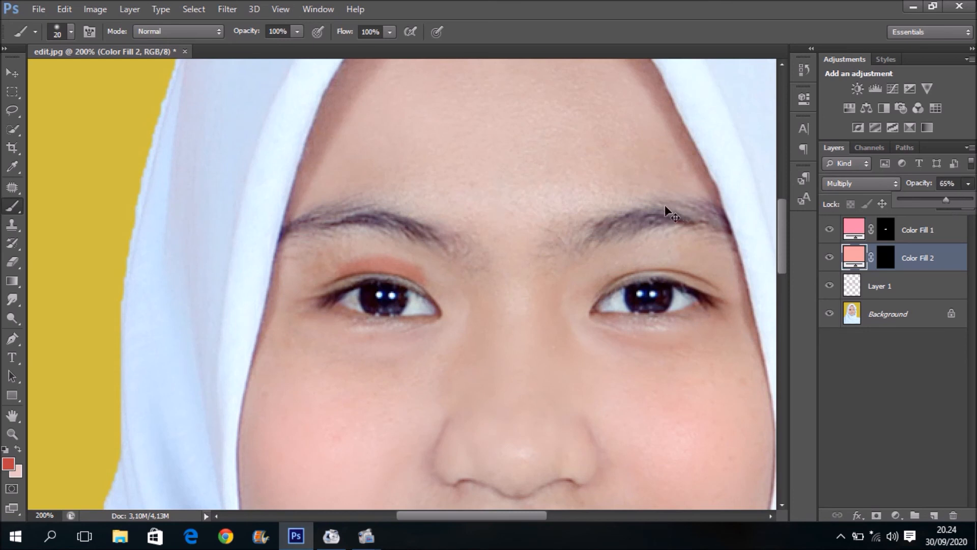
pyautogui.hotkey('ctrl', '-')
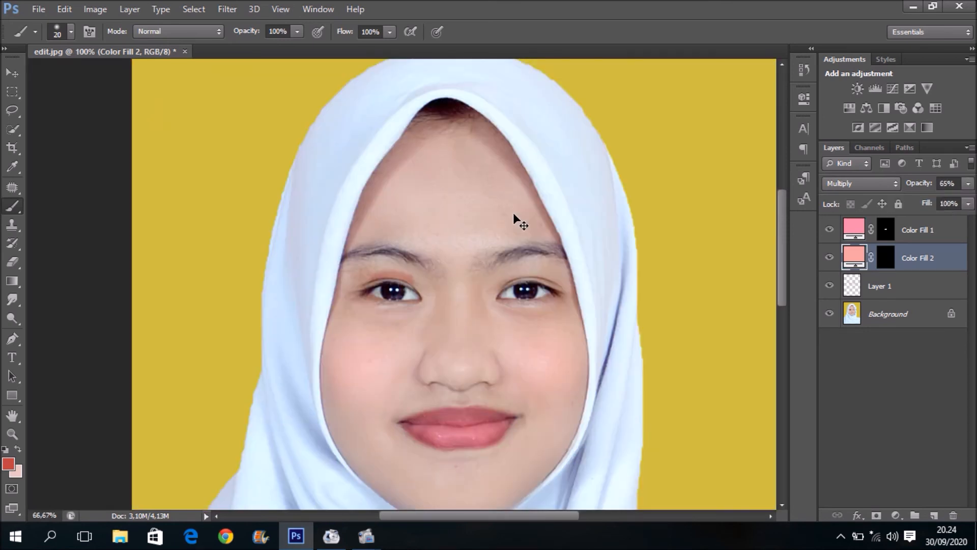
pyautogui.hotkey('ctrl', '-')
pyautogui.hotkey('ctrl', '+')
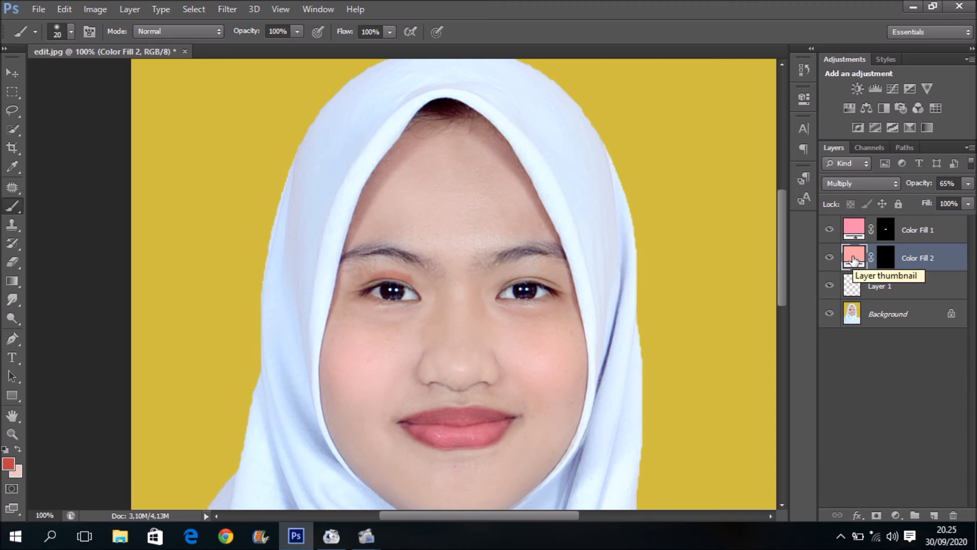
# Duplicate the Color Fill 2 eyeshadow layer and move the copy over the upper lid of the eye on the image's right
pyautogui.moveTo(853, 260); pyautogui.dragTo(854, 262)
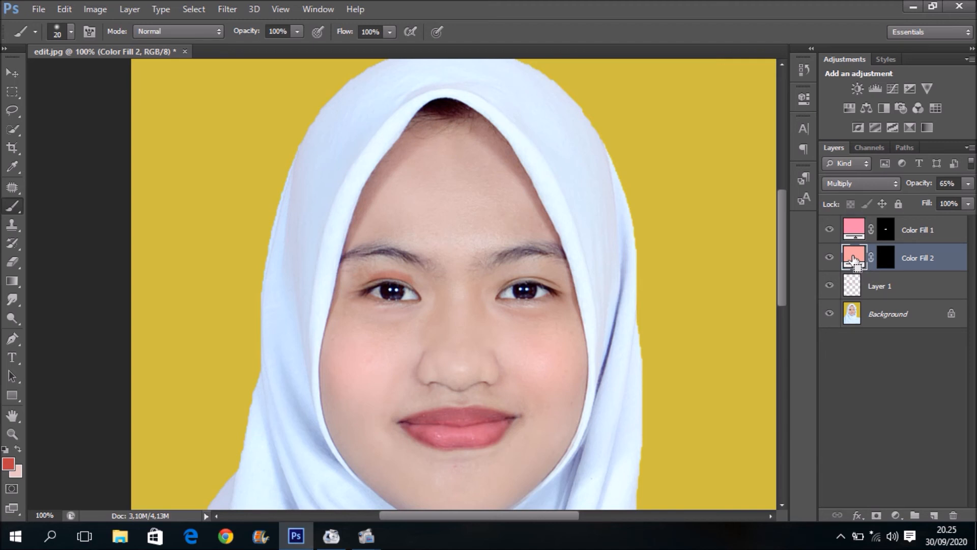
pyautogui.moveTo(854, 260); pyautogui.dragTo(853, 254)
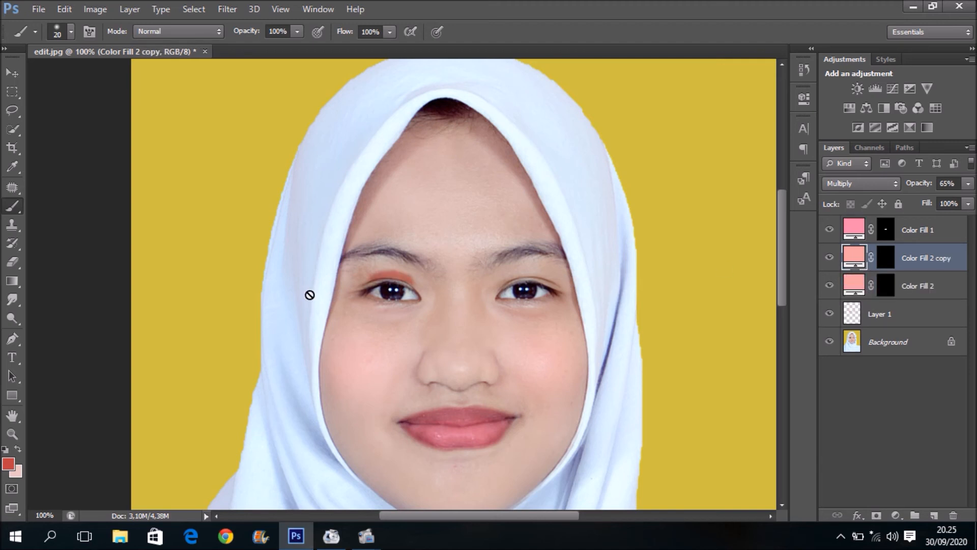
pyautogui.click(16, 73)
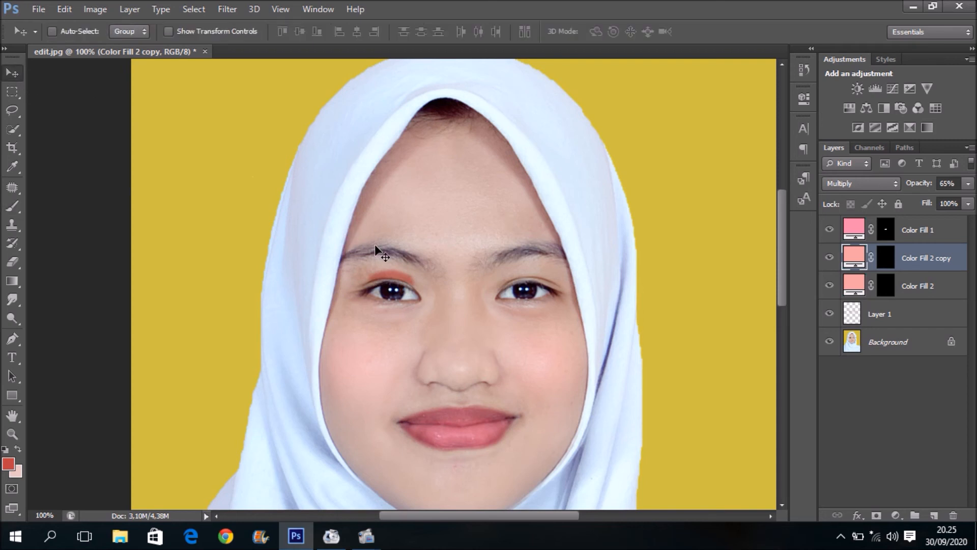
pyautogui.moveTo(407, 284); pyautogui.dragTo(541, 284)
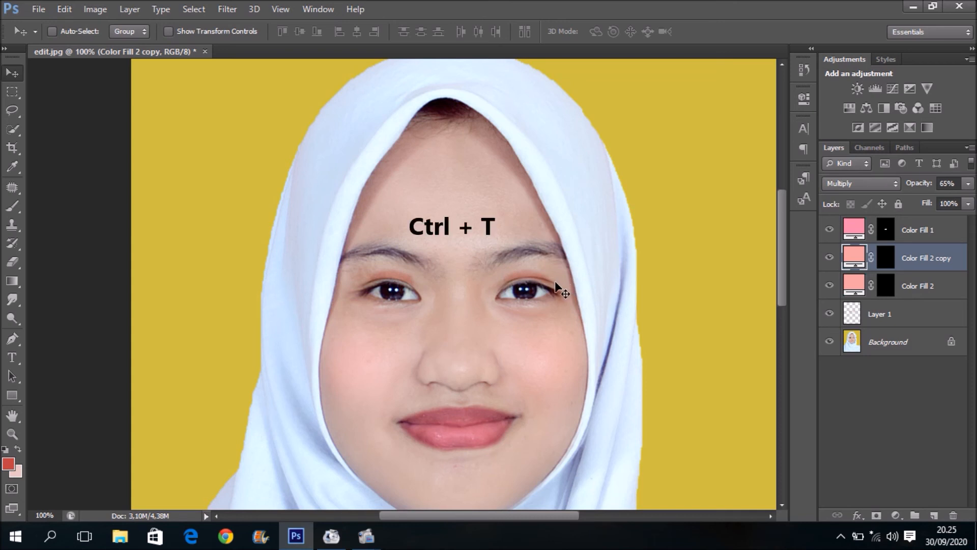
# Flip the copied eyeshadow horizontally with Free Transform
pyautogui.hotkey('ctrl', 't')
pyautogui.rightClick(542, 286)
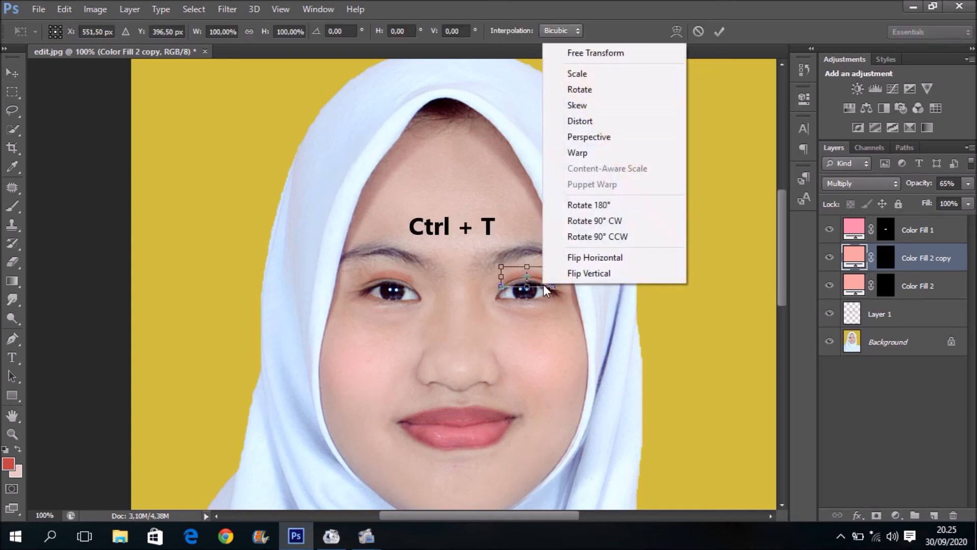
pyautogui.click(583, 257)
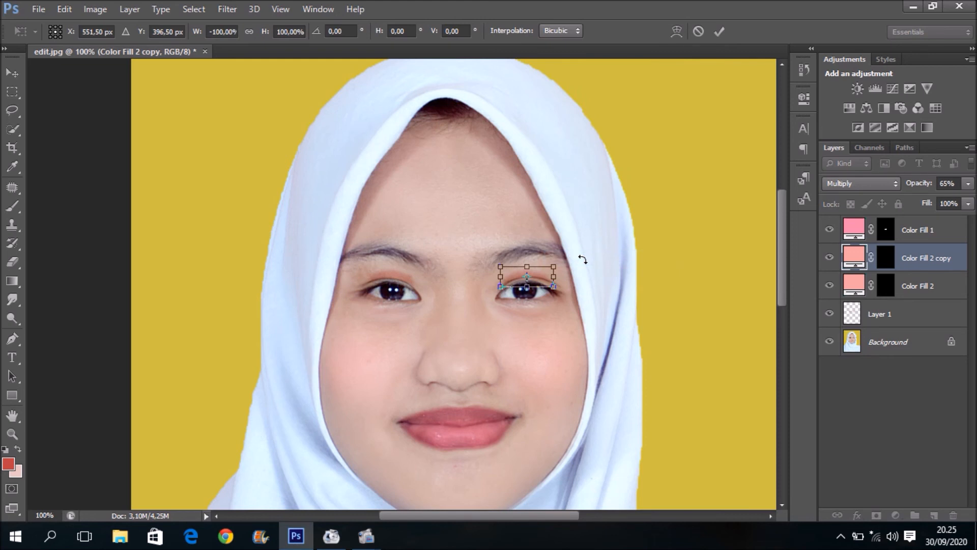
# Nudge the flipped eyeshadow to X 551.5 px, Y 398.5 px so it follows the eyelid, and apply the transform
pyautogui.hotkey('ctrl', '+')
pyautogui.hotkey('ctrl', '+')
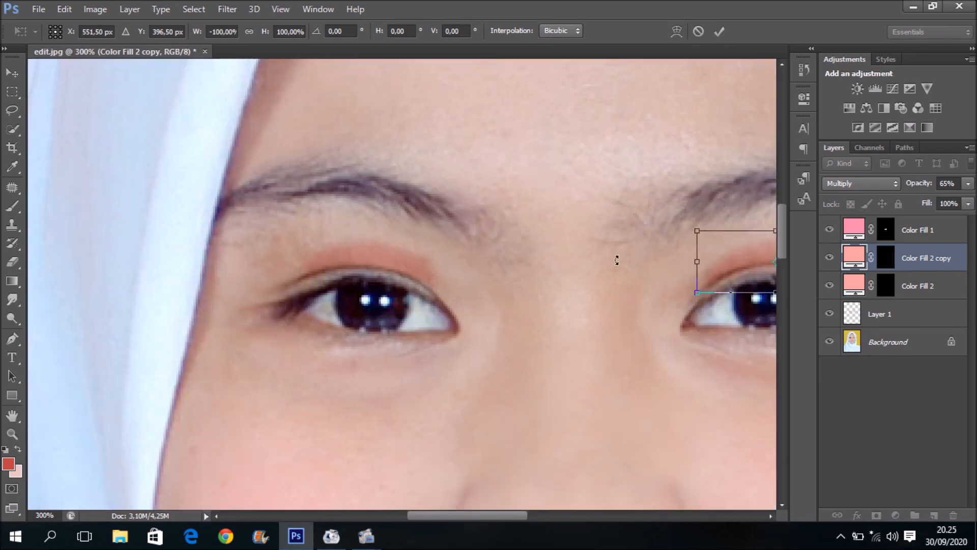
pyautogui.moveTo(628, 271); pyautogui.dragTo(467, 294)
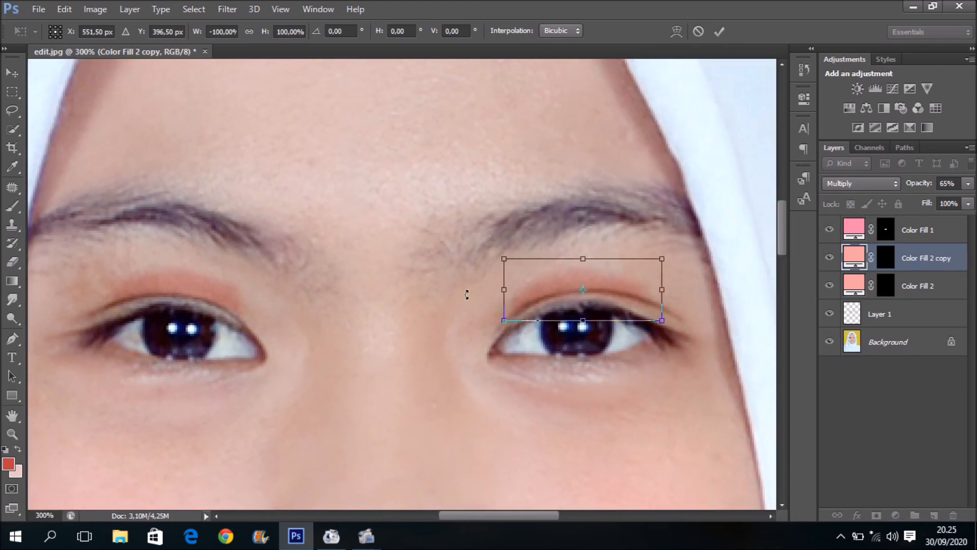
pyautogui.press('Down')
pyautogui.press('Right')
pyautogui.press('Right')
pyautogui.press('Right')
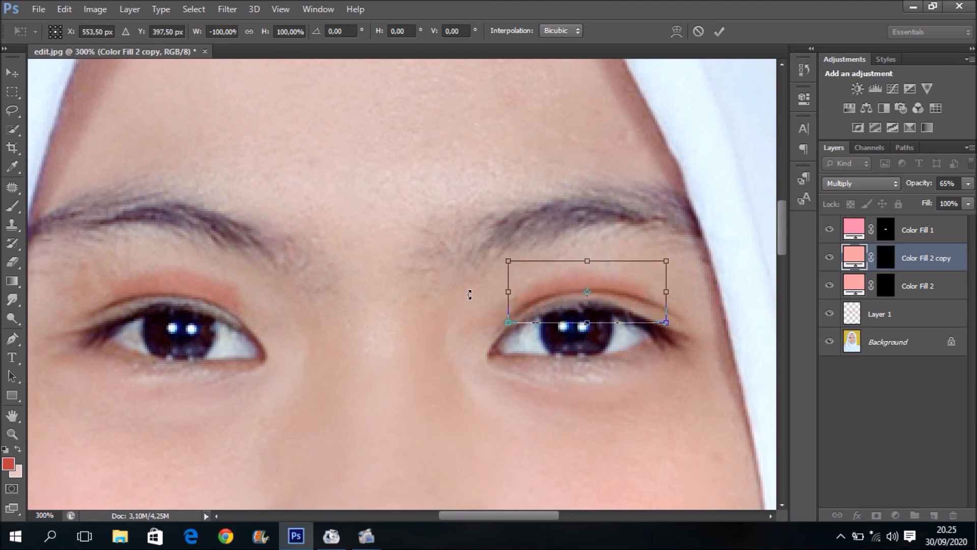
pyautogui.press('Left')
pyautogui.press('Left')
pyautogui.press('Down')
pyautogui.press('Left')
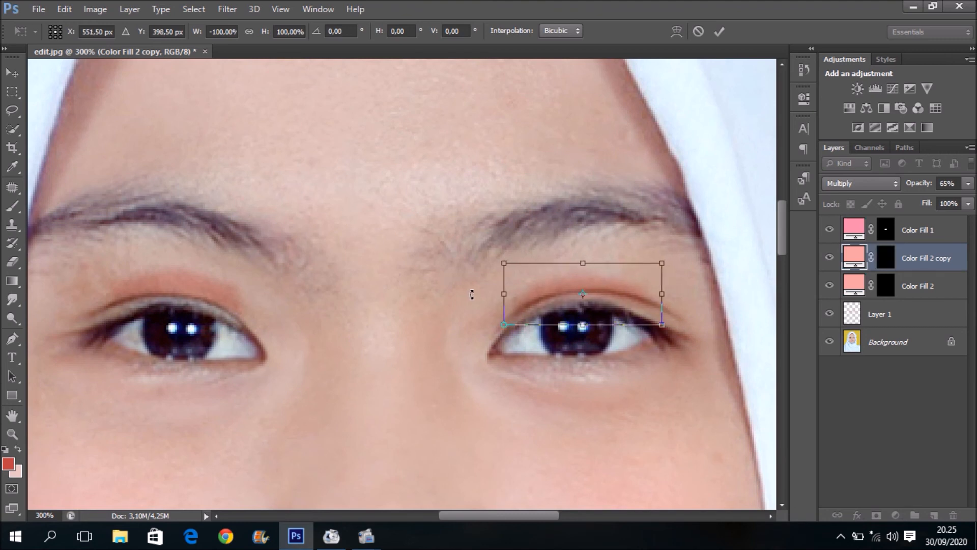
pyautogui.press('Return')
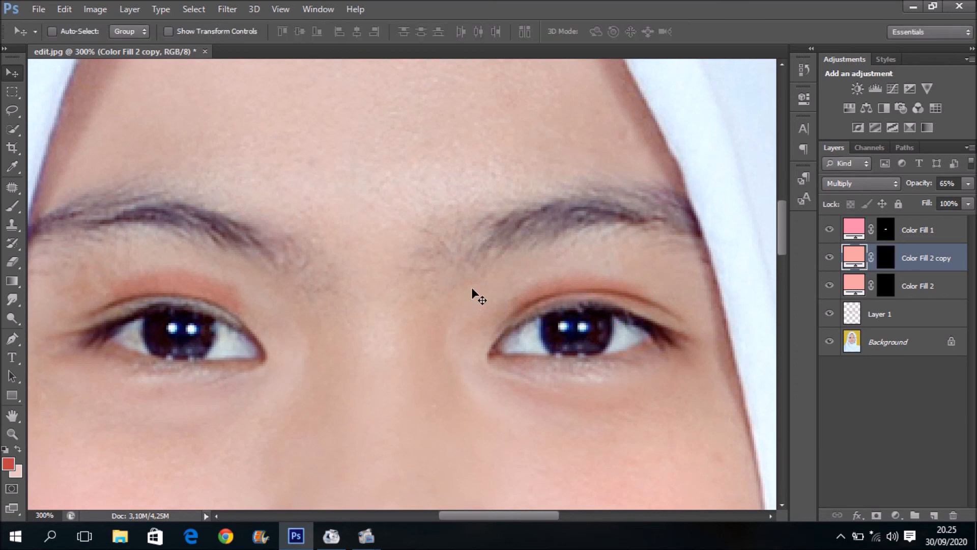
pyautogui.hotkey('ctrl', '-')
pyautogui.hotkey('ctrl', '-')
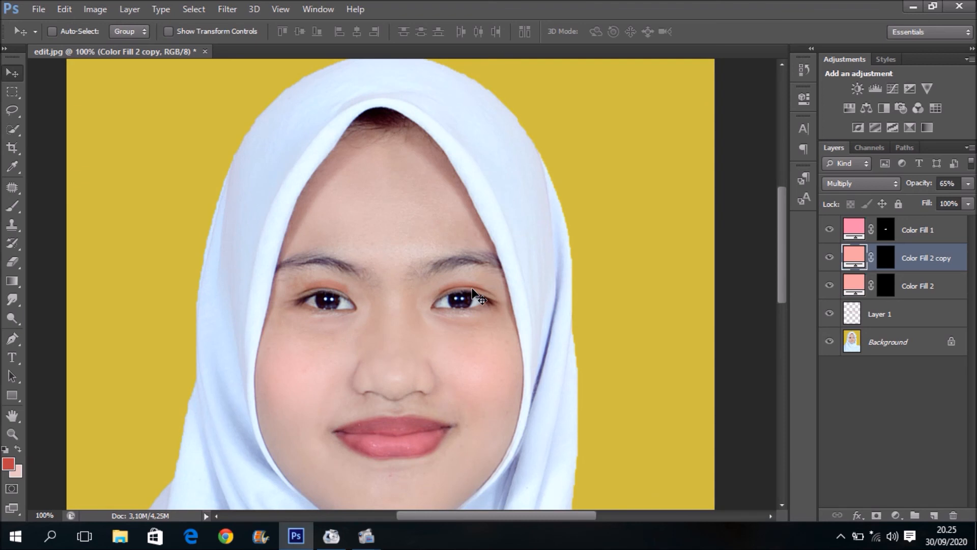
pyautogui.hotkey('ctrl', '-')
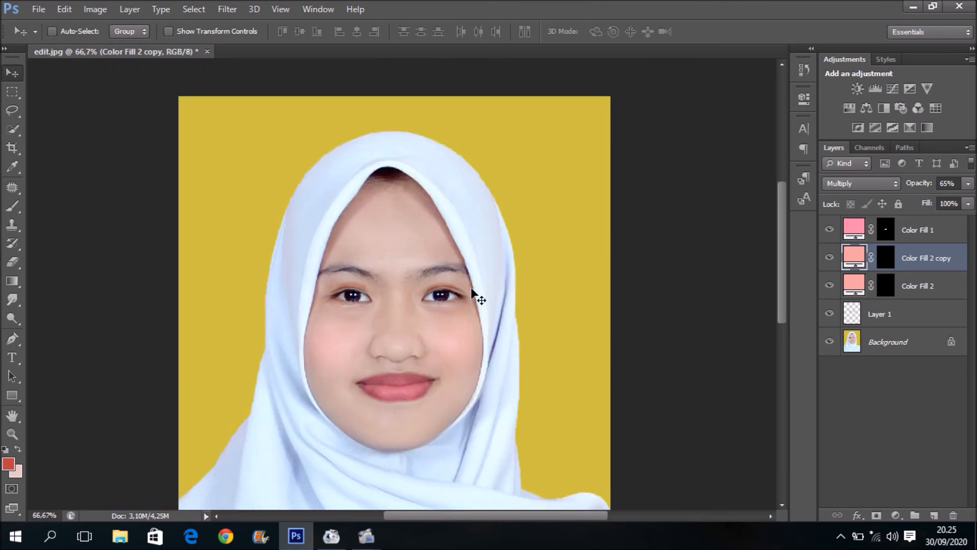
pyautogui.hotkey('ctrl', '+')
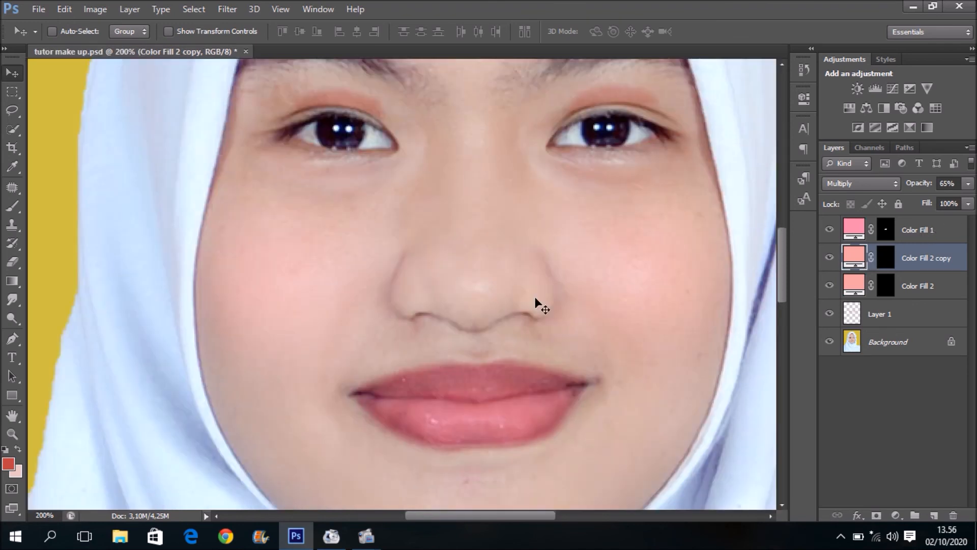
# Recolour the lips' Color Fill 1 layer from pink to a muted coral-red with hue 8°
pyautogui.scroll(-1, 596, 291)
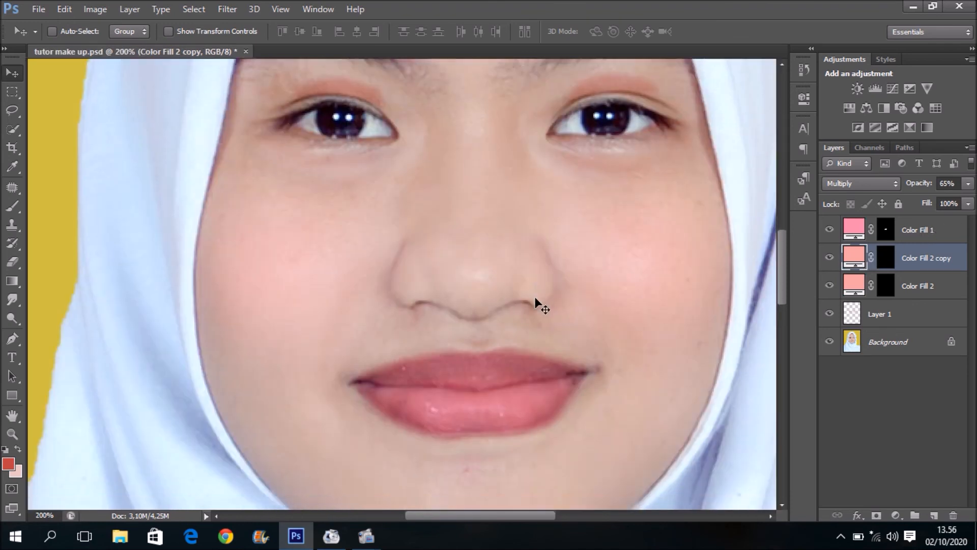
pyautogui.click(930, 237)
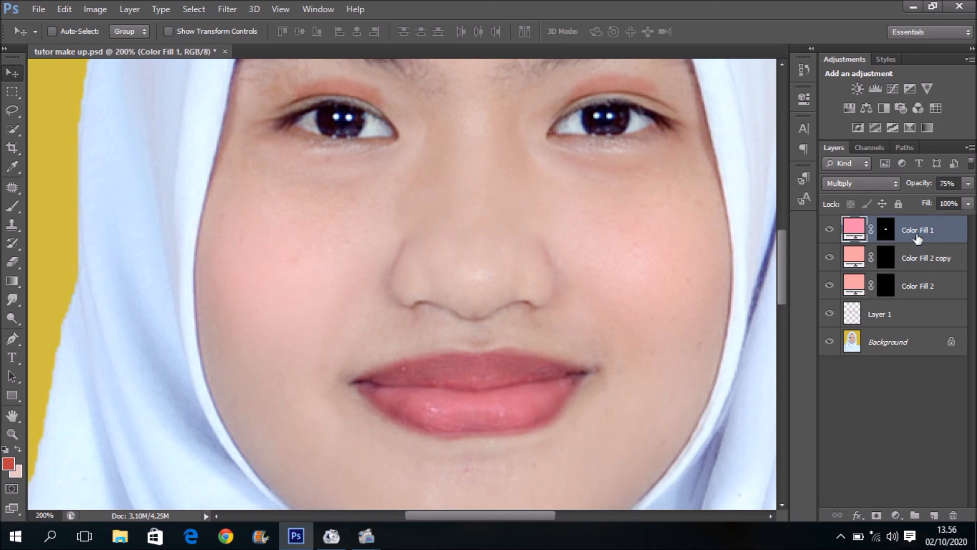
pyautogui.doubleClick(856, 232)
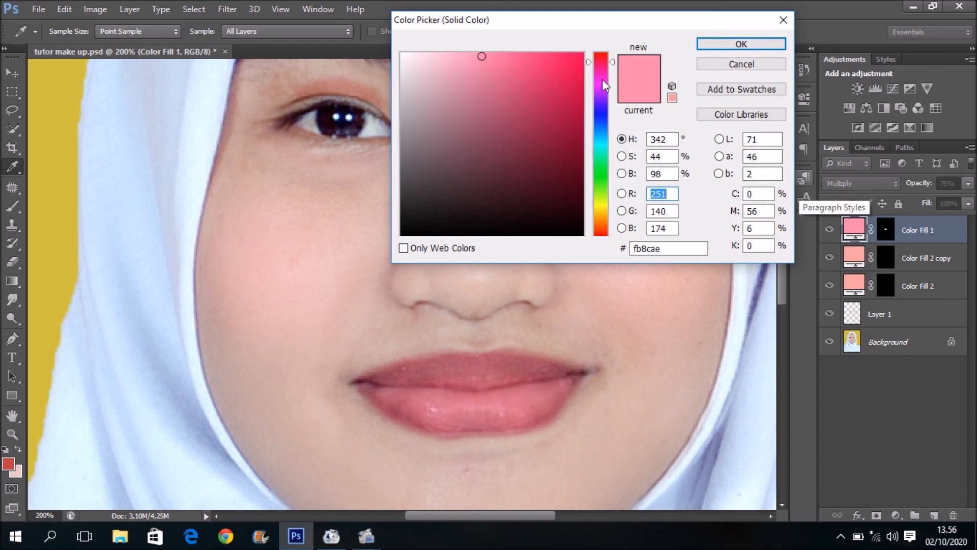
pyautogui.click(603, 217)
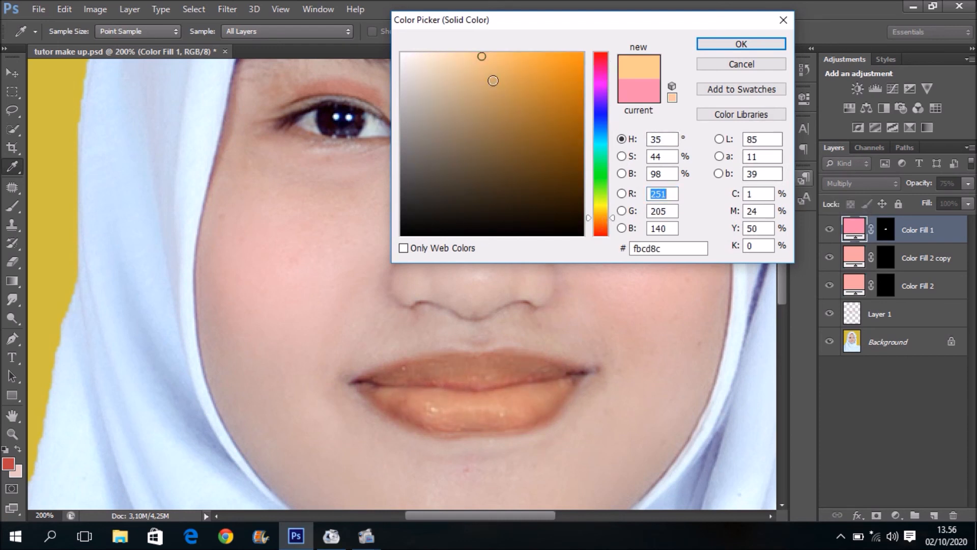
pyautogui.moveTo(488, 64); pyautogui.dragTo(471, 54)
pyautogui.click(488, 100)
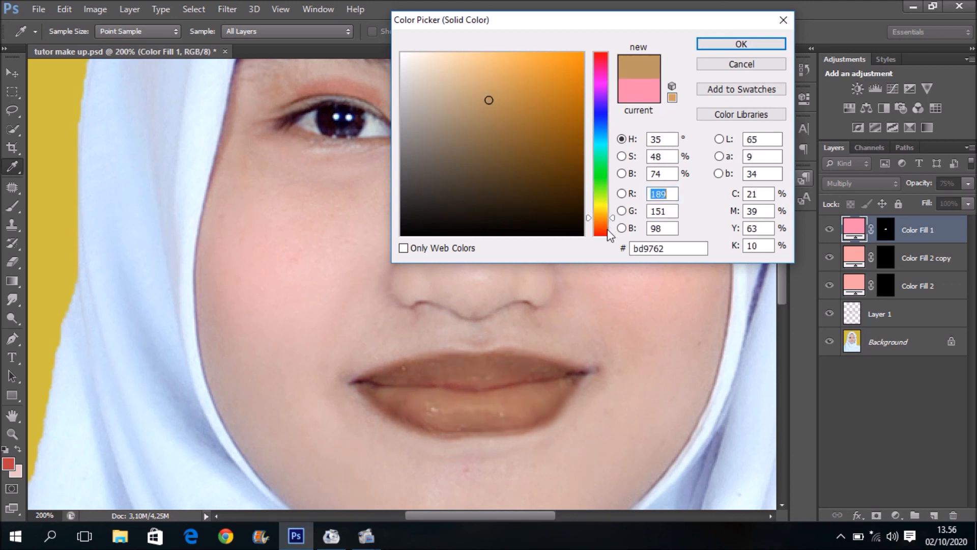
pyautogui.moveTo(610, 229); pyautogui.dragTo(605, 236)
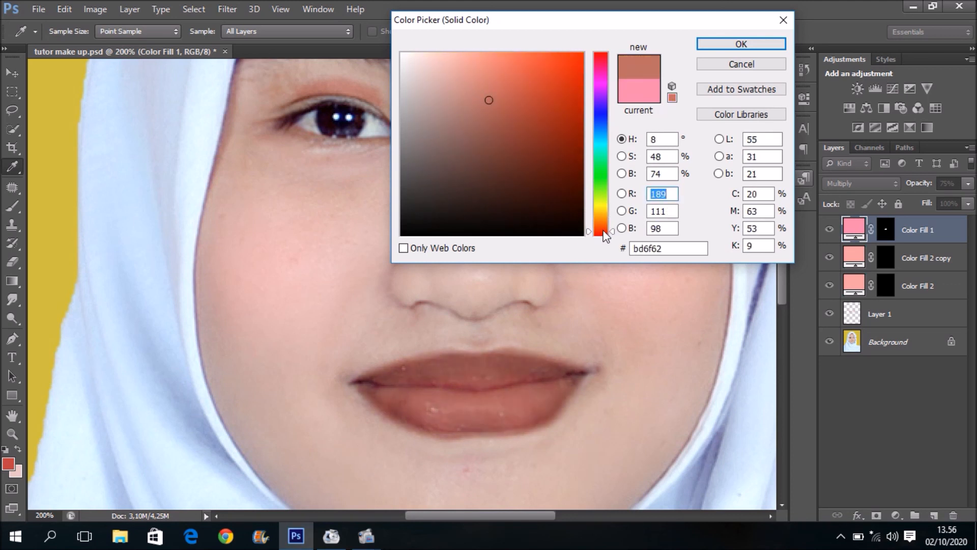
pyautogui.click(479, 61)
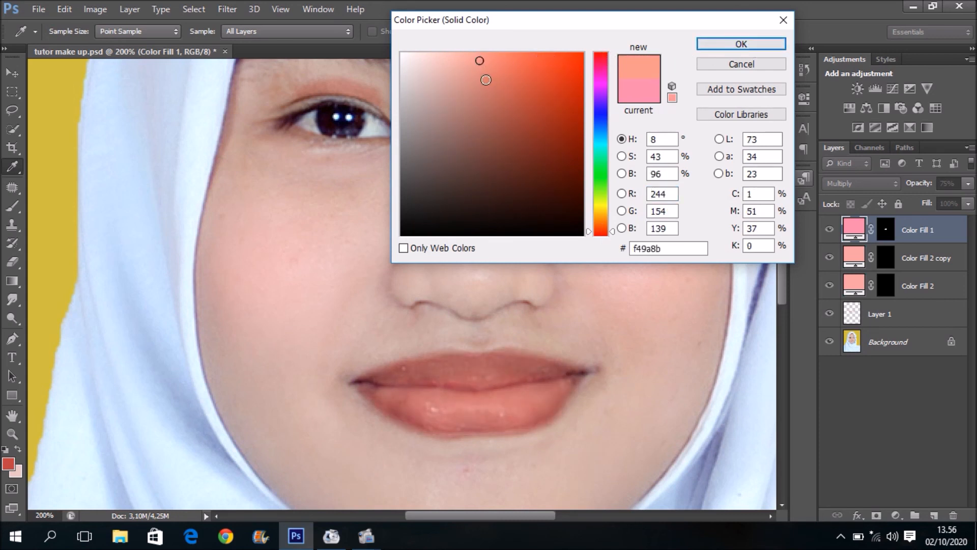
pyautogui.click(486, 80)
pyautogui.click(740, 45)
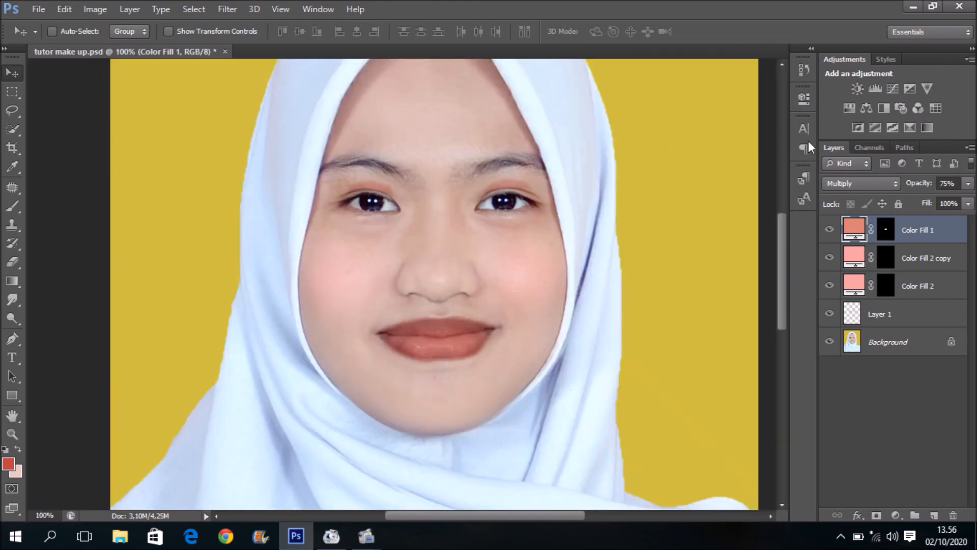
# Reduce the lip colour layer's opacity to 55% and compare the portrait with and without it
pyautogui.moveTo(968, 184); pyautogui.dragTo(943, 200)
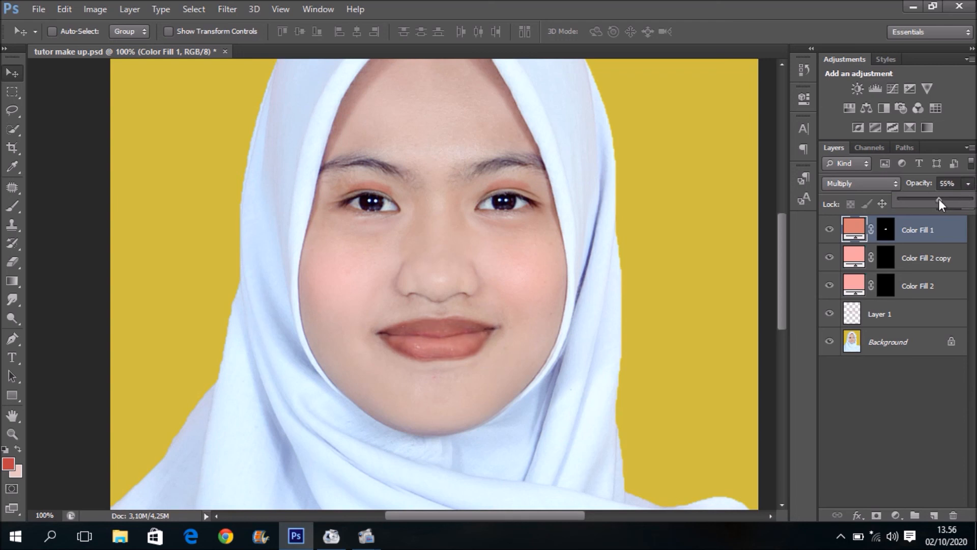
pyautogui.hotkey('ctrl', '-')
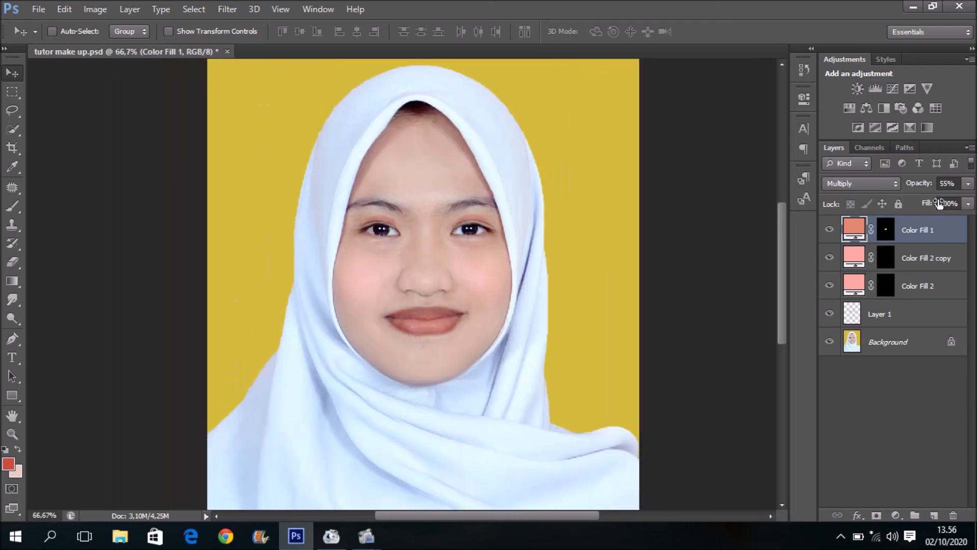
pyautogui.click(831, 230)
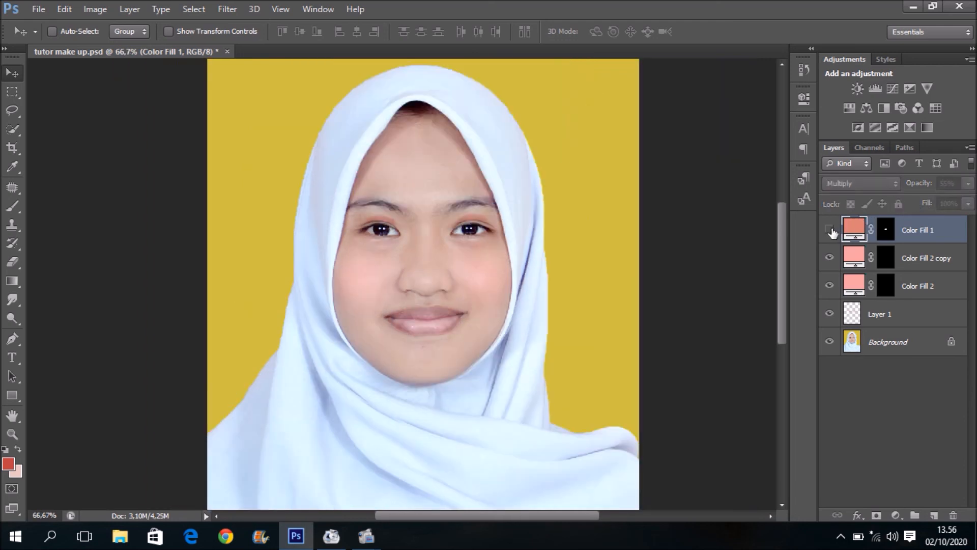
pyautogui.click(830, 230)
pyautogui.hotkey('ctrl', '-')
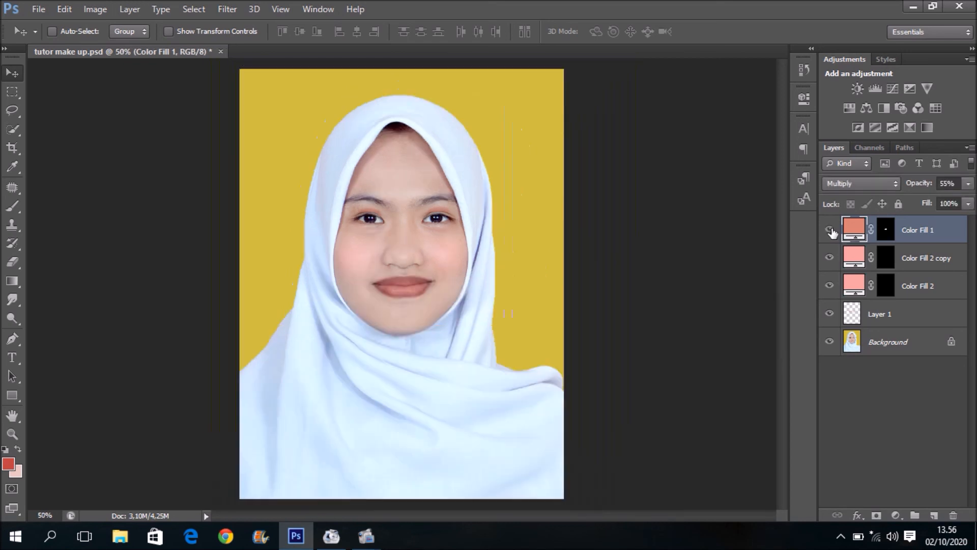
pyautogui.hotkey('ctrl', '-')
pyautogui.hotkey('ctrl', '-')
# Reduce the fill of both eyeshadow layers, Color Fill 2 copy and Color Fill 2, to 74%
pyautogui.hotkey('ctrl', '+')
pyautogui.hotkey('ctrl', '+')
pyautogui.hotkey('ctrl', '+')
pyautogui.hotkey('ctrl', '+')
pyautogui.hotkey('ctrl', '+')
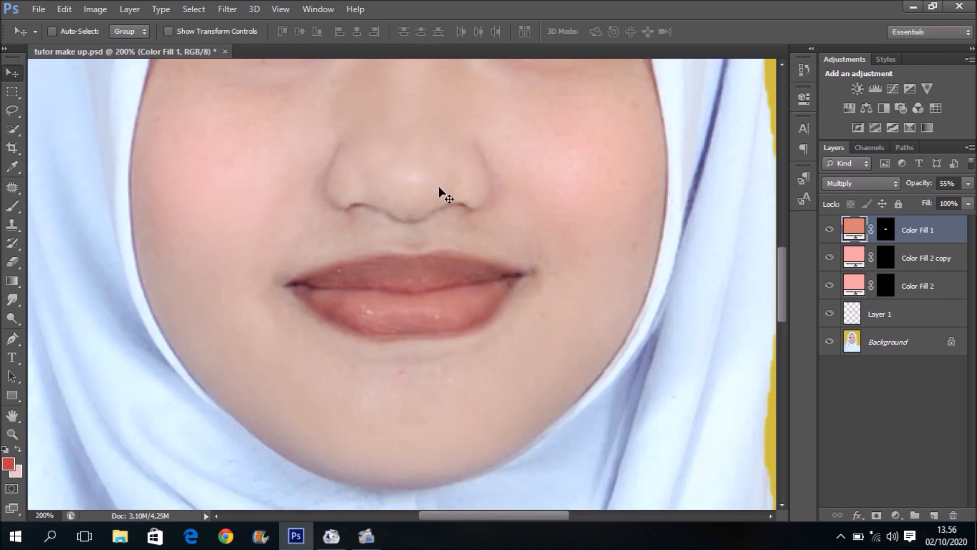
pyautogui.scroll(5, 525, 237)
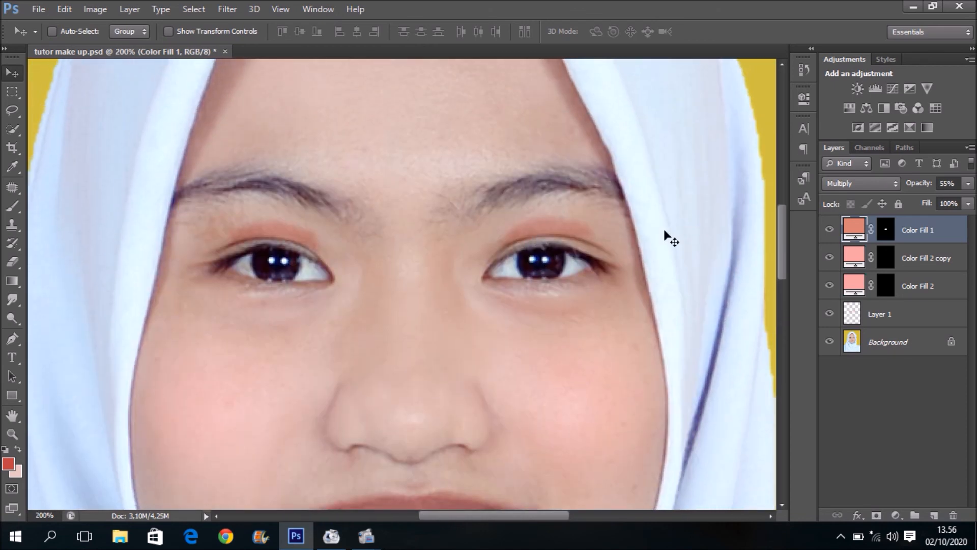
pyautogui.click(936, 260)
pyautogui.click(968, 204)
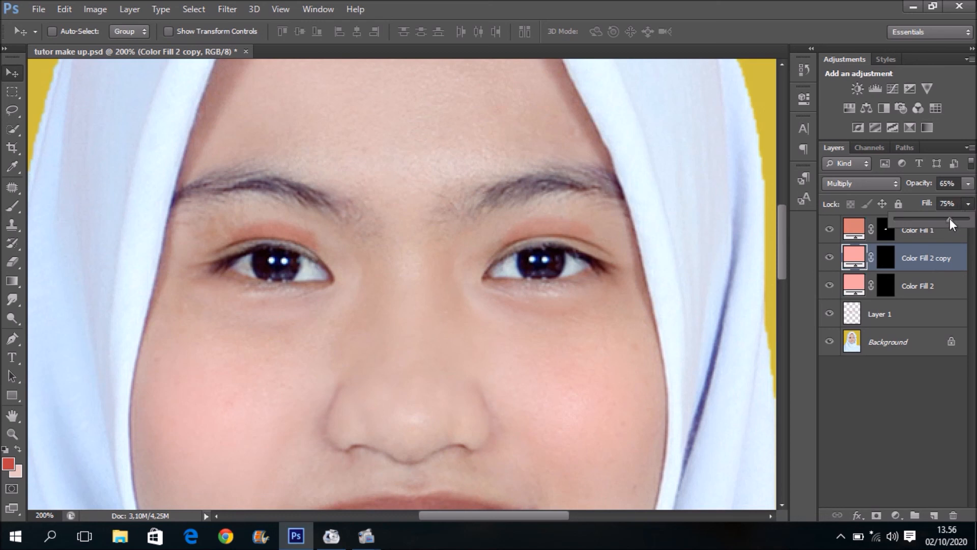
pyautogui.click(938, 285)
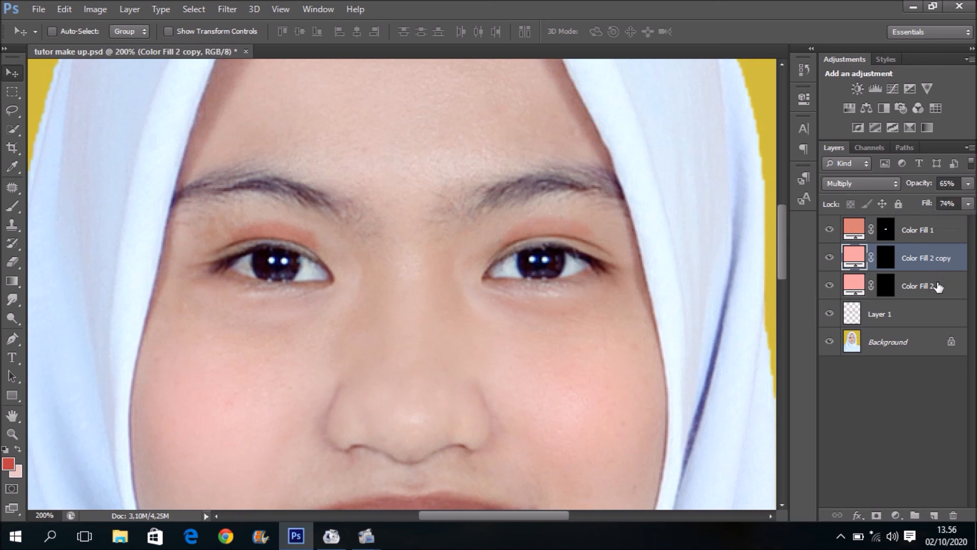
pyautogui.click(968, 203)
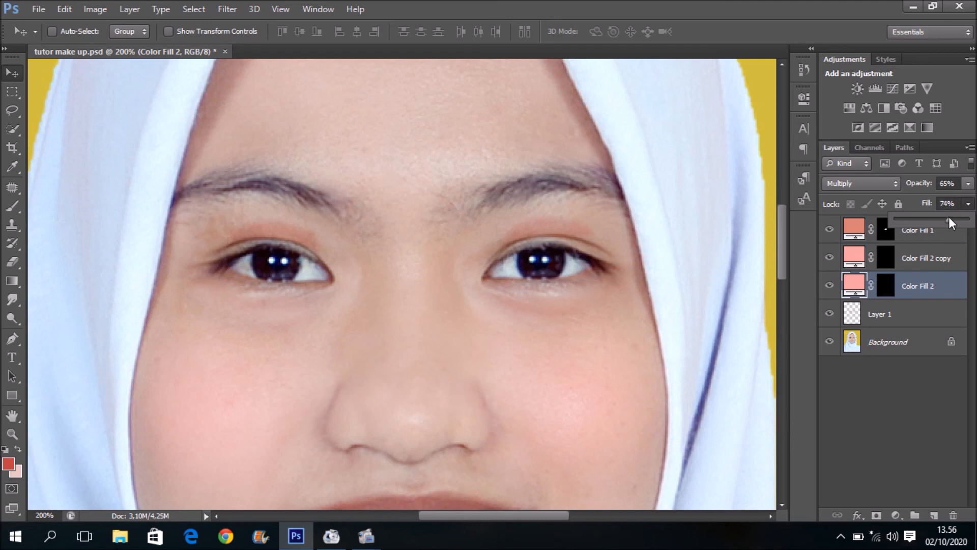
# Examine the overall makeup on the whole portrait and select the blush layer, Layer 1
pyautogui.hotkey('ctrl', '-')
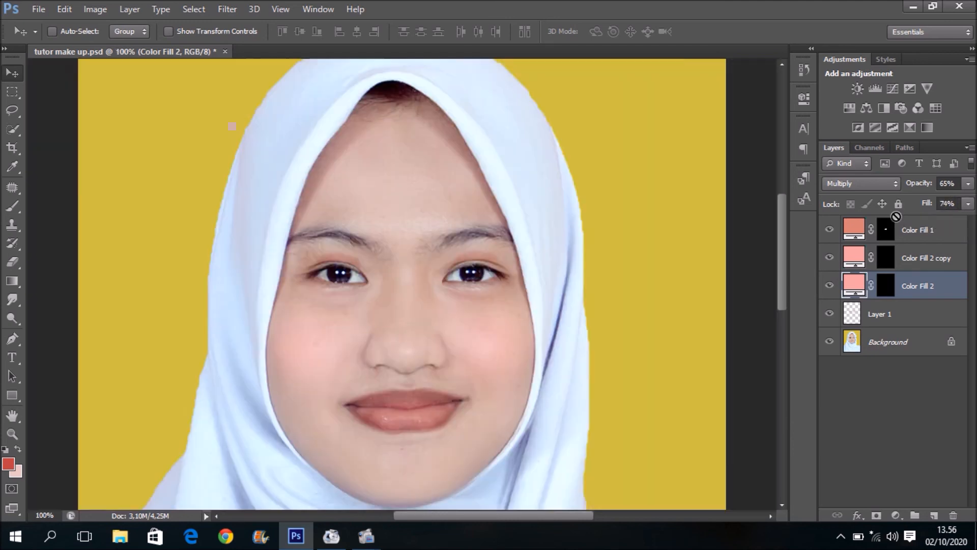
pyautogui.hotkey('ctrl', '-')
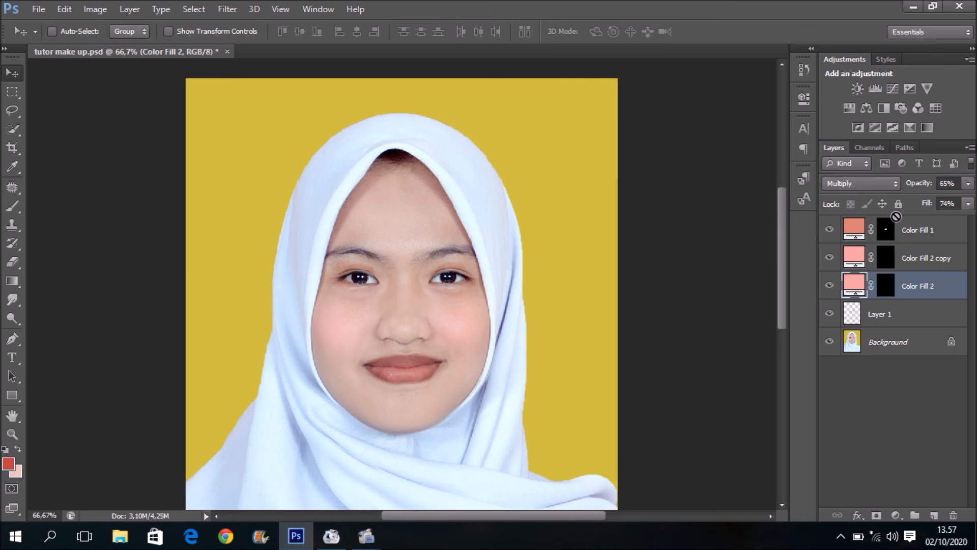
pyautogui.click(897, 320)
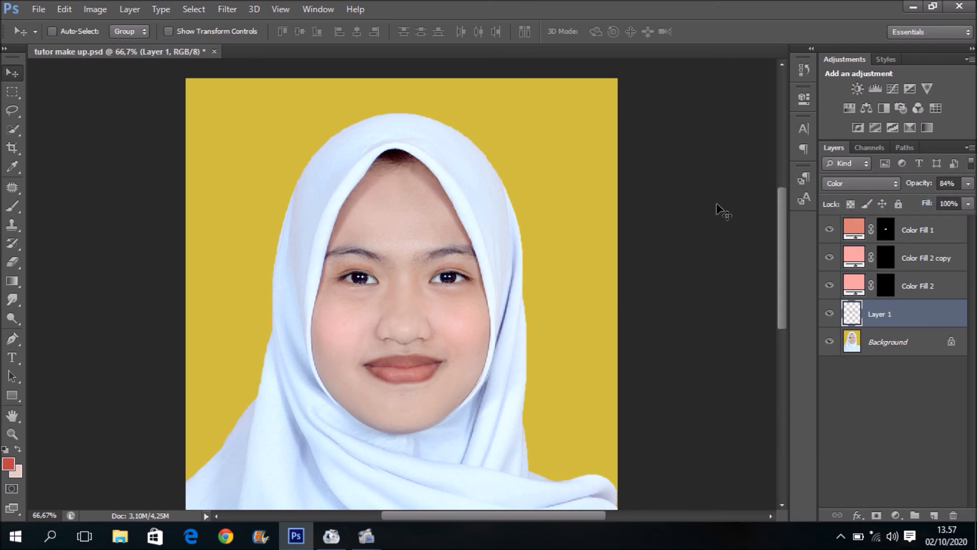
pyautogui.hotkey('ctrl', '-')
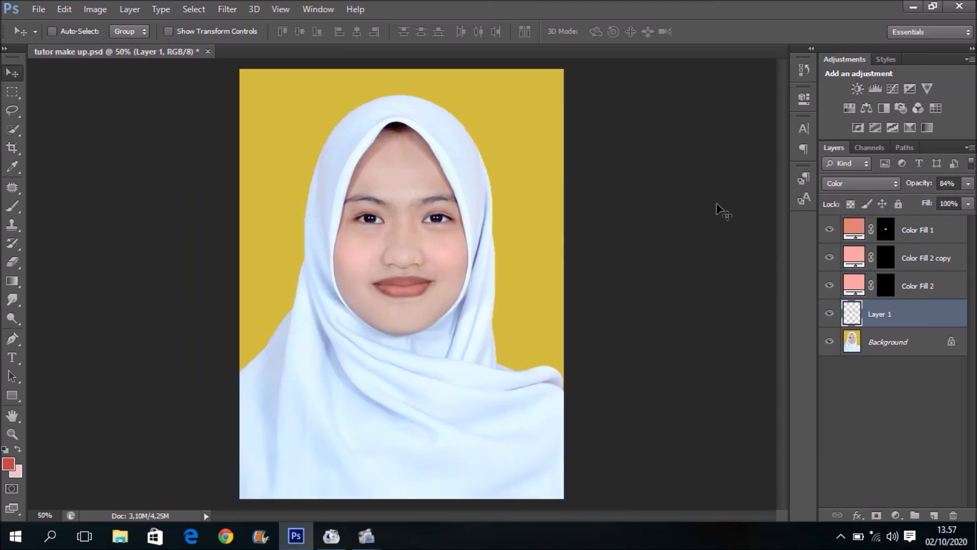